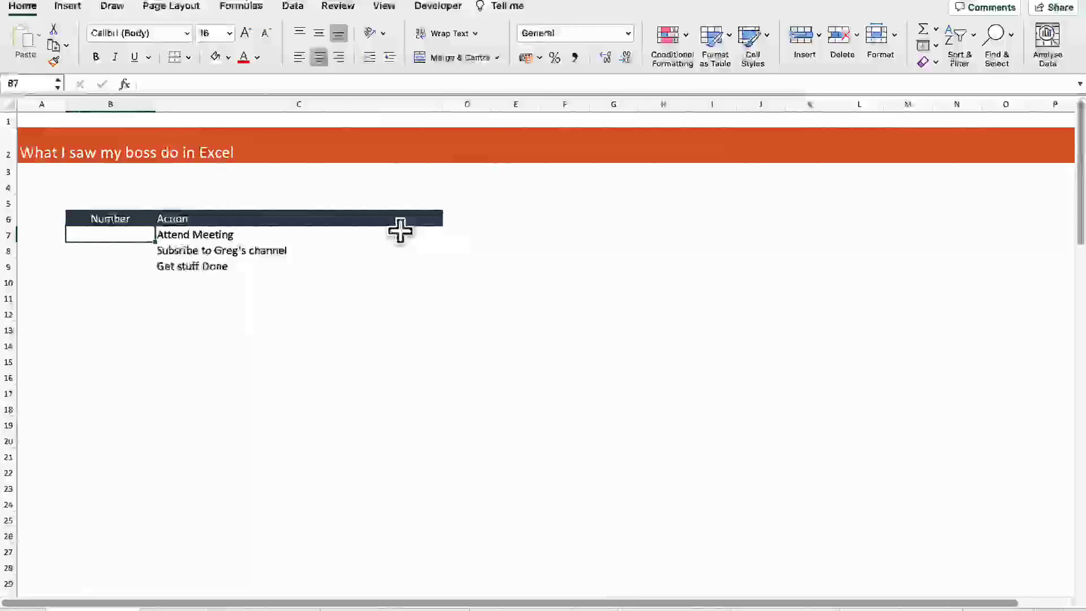
# - Type the numbers 1, 2 and 3 manually in the Number column, then clear them
pyautogui.write('1')
pyautogui.press('Return')
pyautogui.write('2')
pyautogui.press('Return')
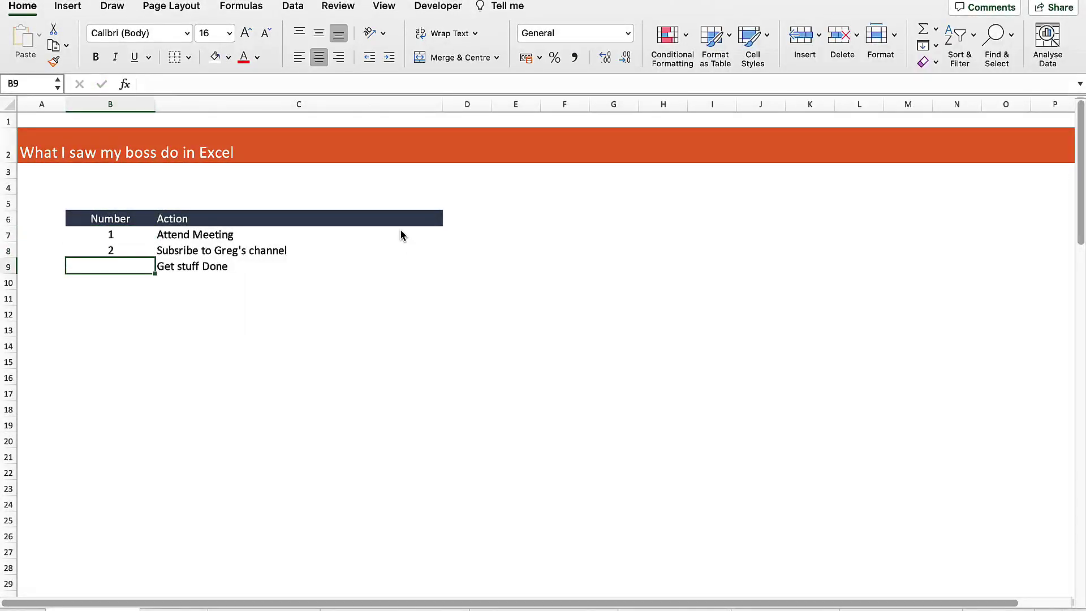
pyautogui.press('Return')
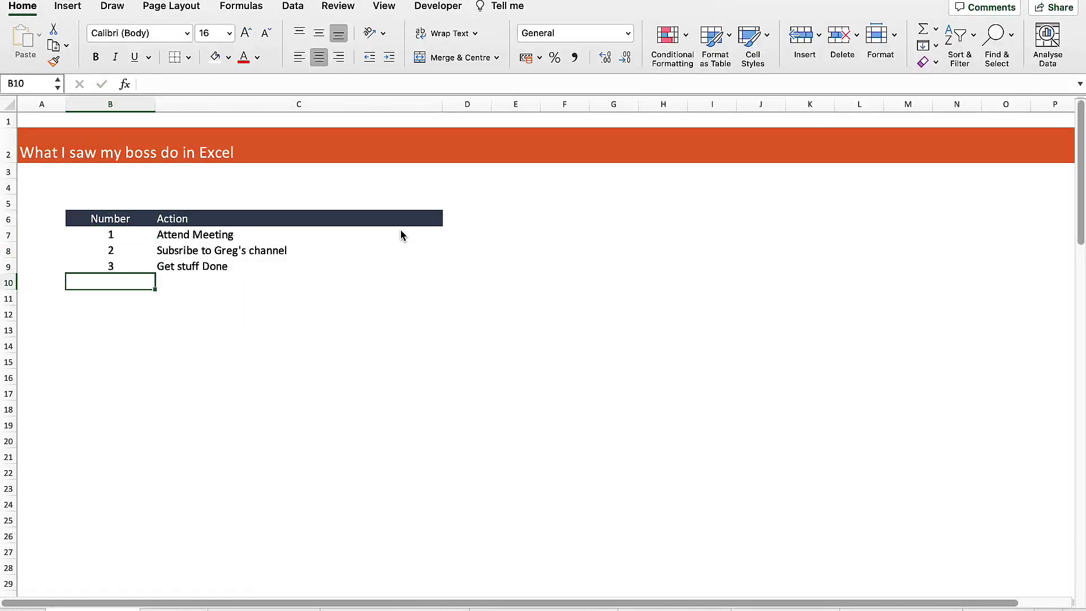
pyautogui.moveTo(112, 234); pyautogui.dragTo(153, 352)
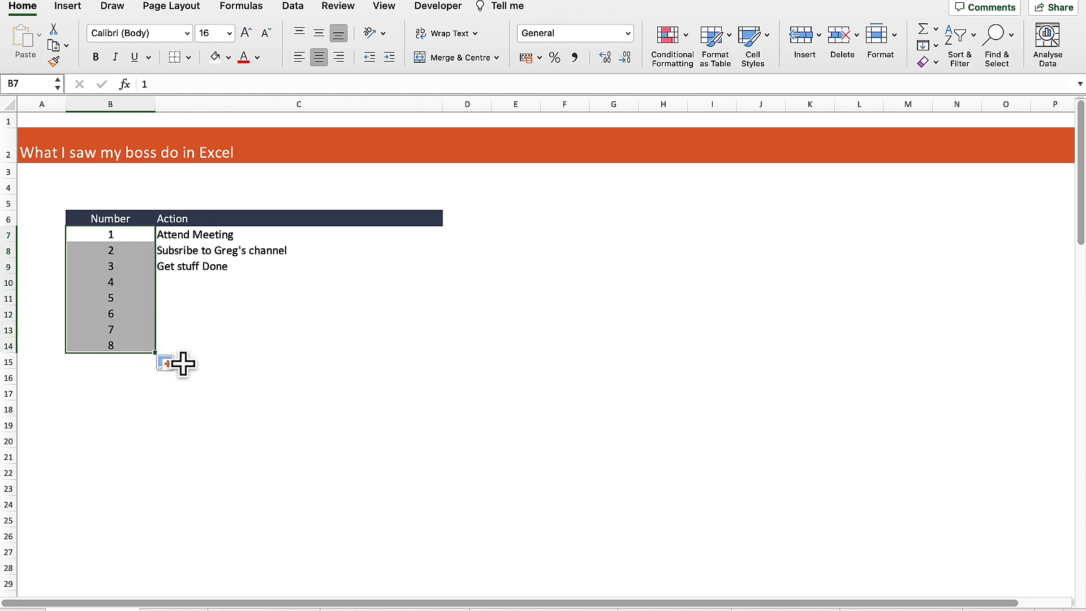
pyautogui.press('Delete')
# - Enter =SEQUENCE(100) in cell B7
pyautogui.click(121, 232)
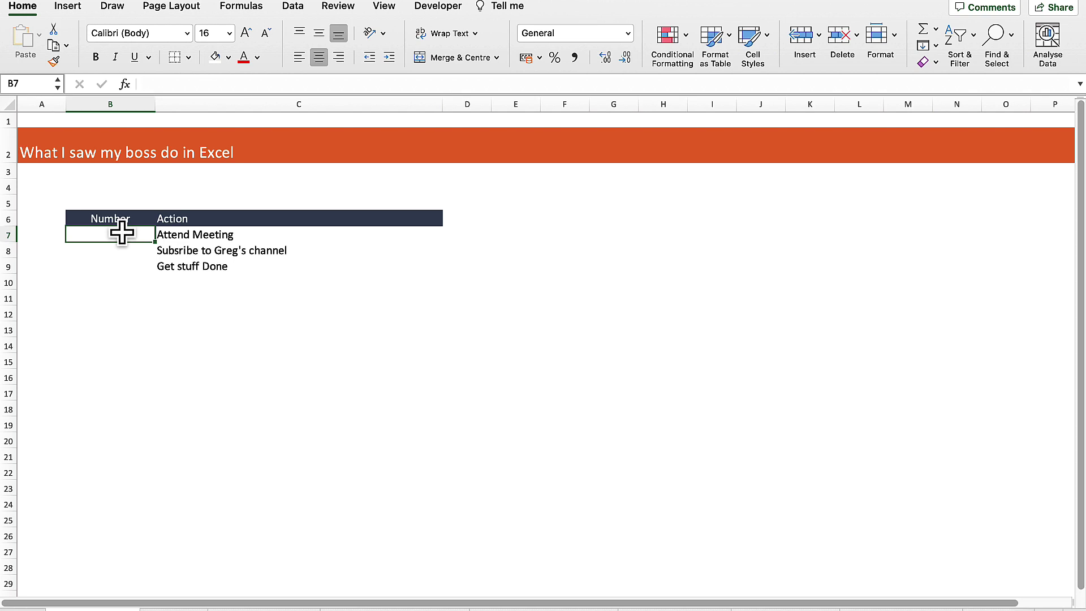
pyautogui.write('=seq')
pyautogui.press('Tab')
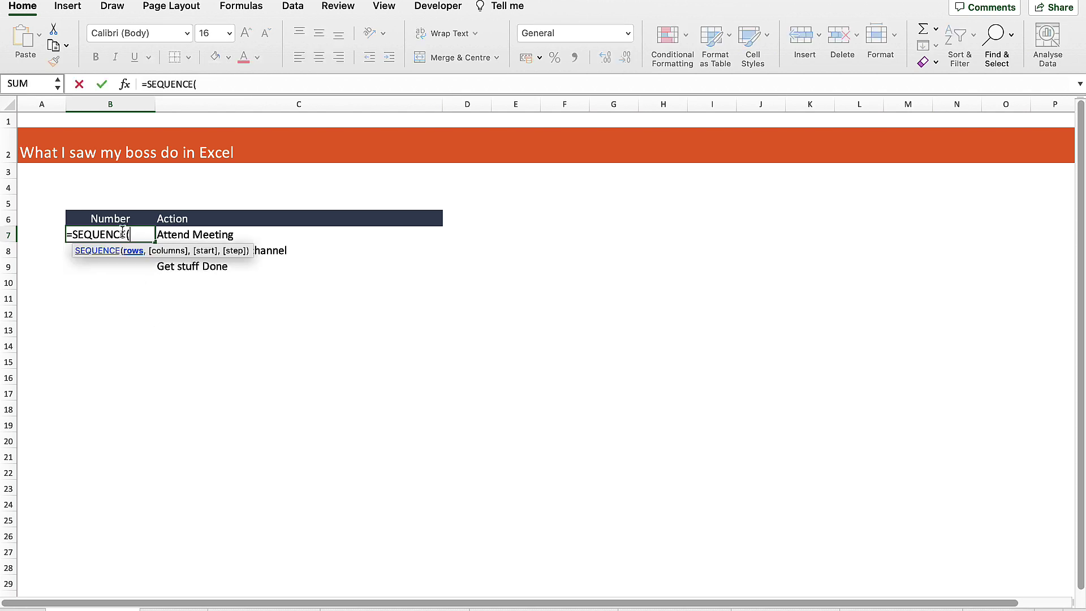
pyautogui.write('100)')
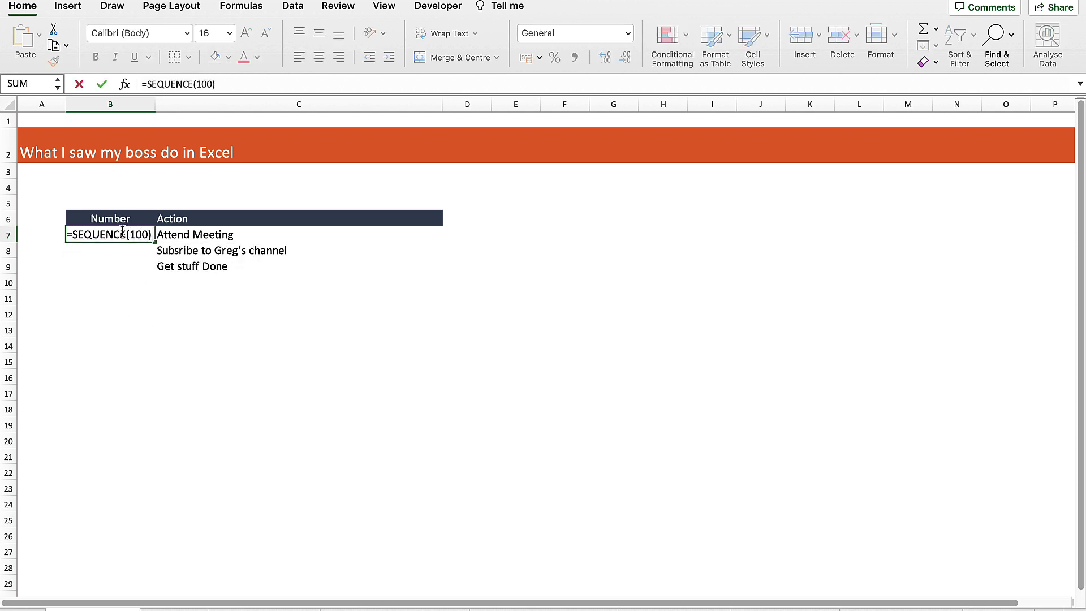
pyautogui.press('Return')
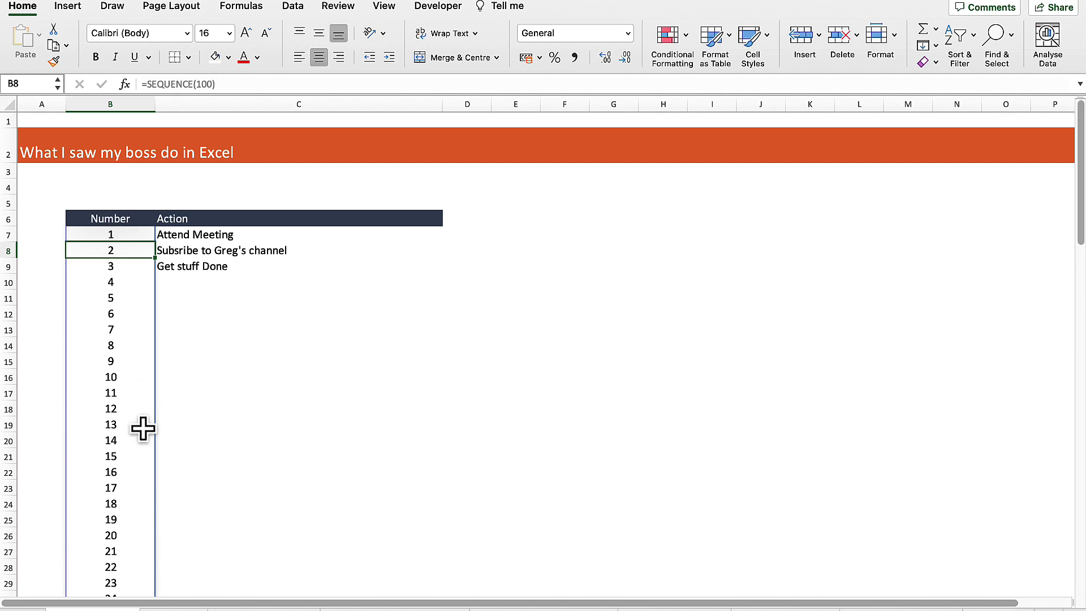
# - Change B7's formula to =SEQUENCE(COUNTA(C:C)-1) so the numbering matches the actions
pyautogui.click(117, 235)
pyautogui.click(260, 83)
pyautogui.press('BackSpace')
pyautogui.press('BackSpace')
pyautogui.press('BackSpace')
pyautogui.press('BackSpace')
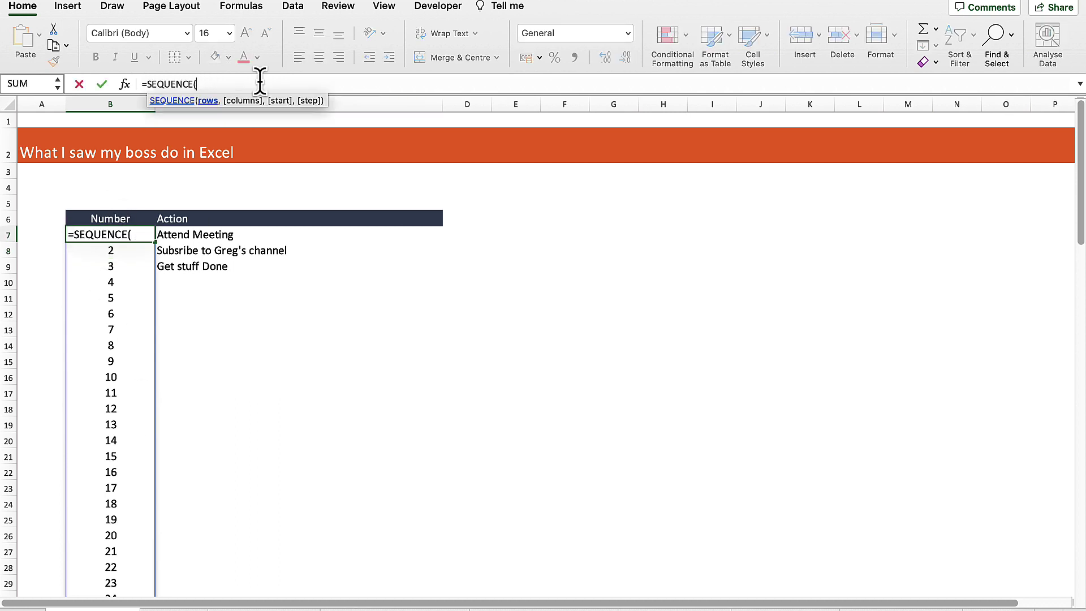
pyautogui.write('counta')
pyautogui.press('Tab')
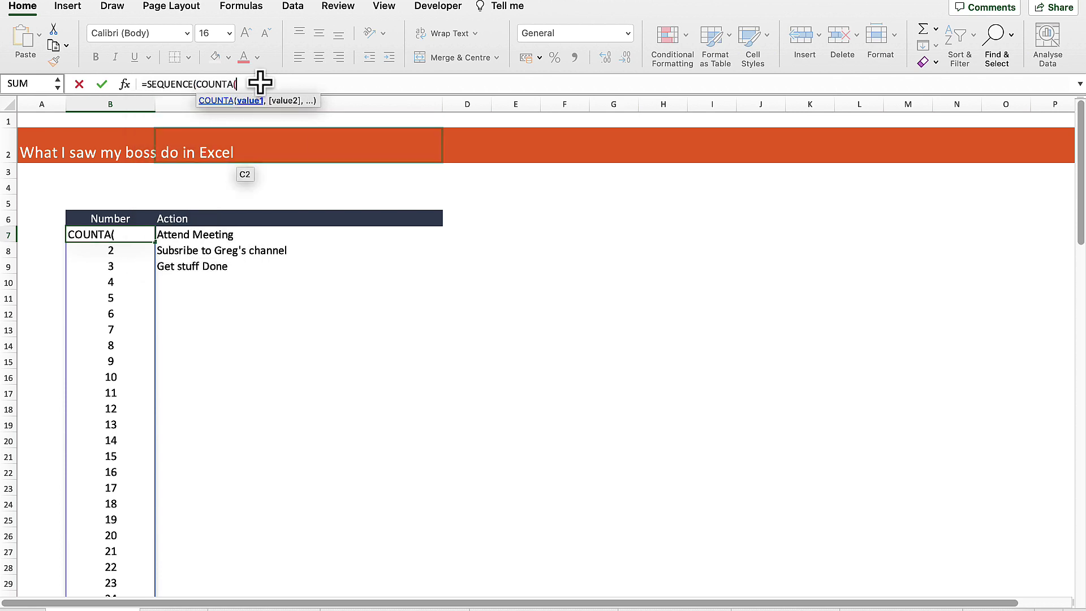
pyautogui.click(359, 103)
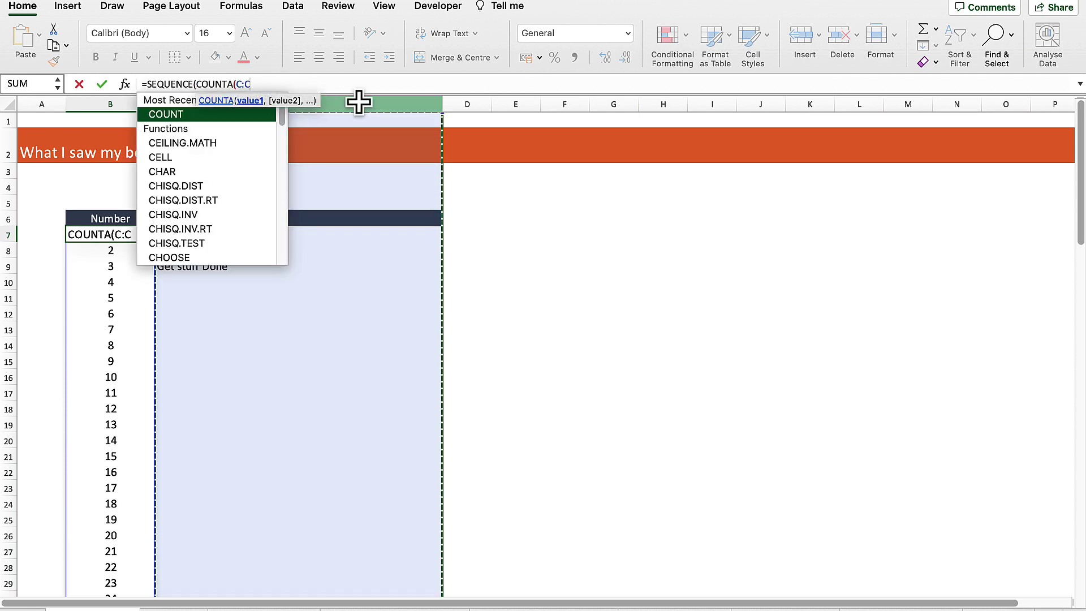
pyautogui.write(')-1')
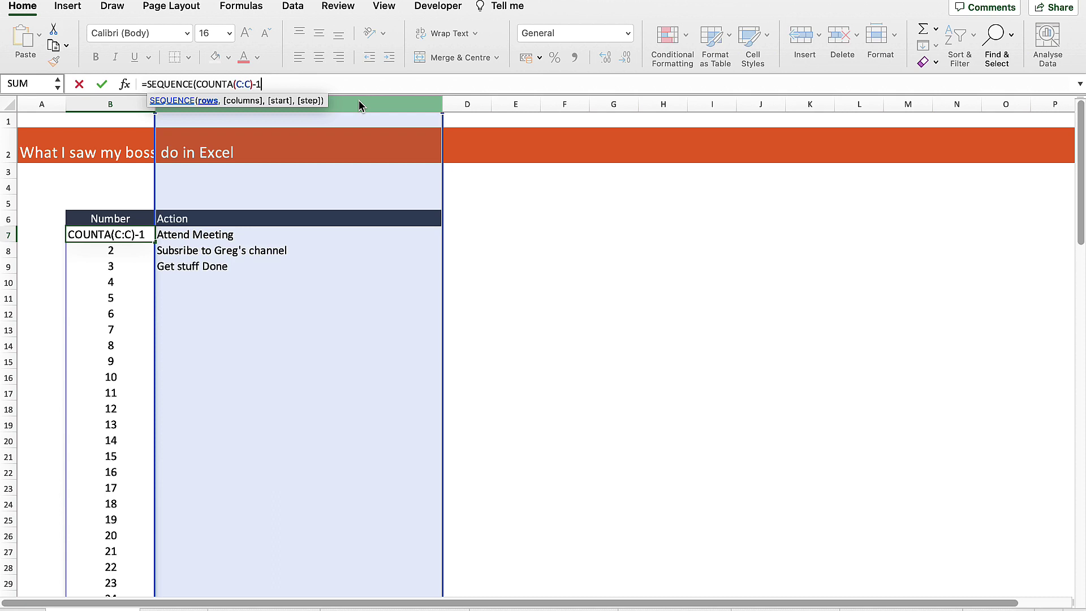
pyautogui.write(')')
pyautogui.press('Return')
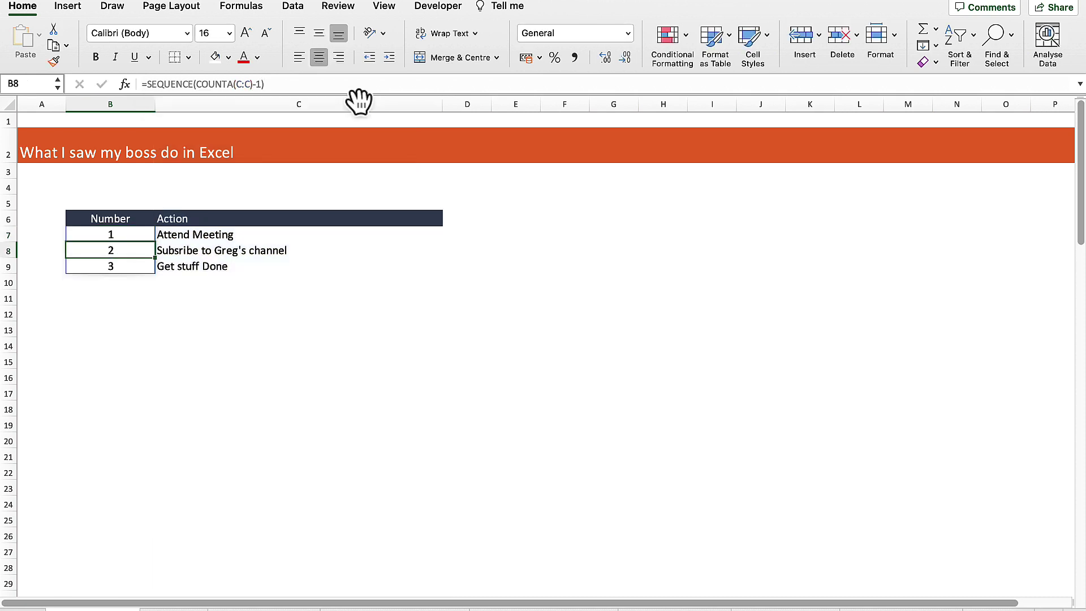
# - Add another 'Get stuff Done' action below the list and delete row 8
pyautogui.click(202, 281)
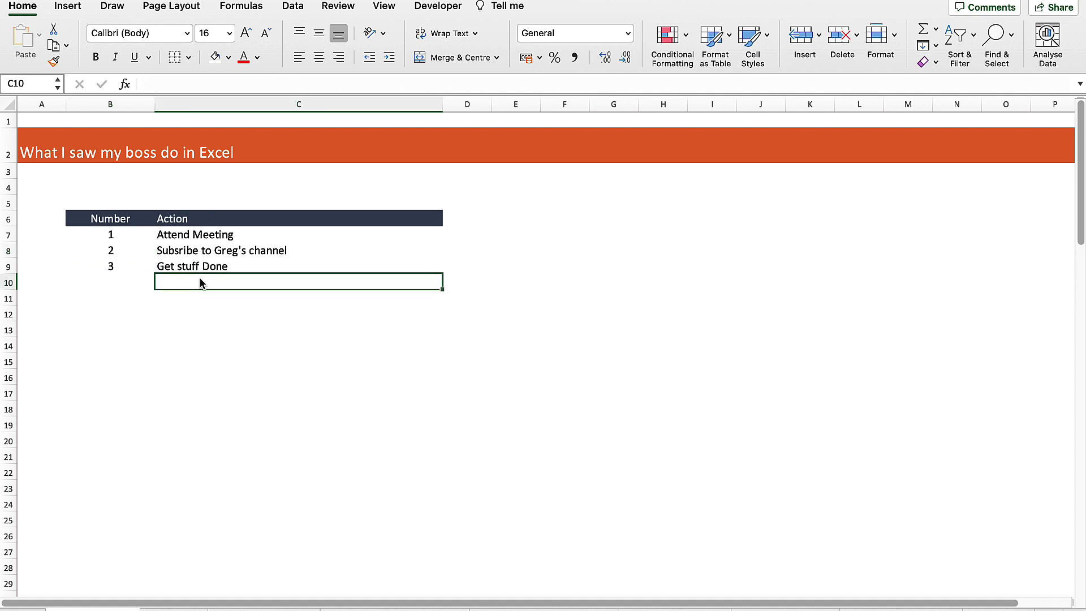
pyautogui.hotkey('ctrl', 'd')
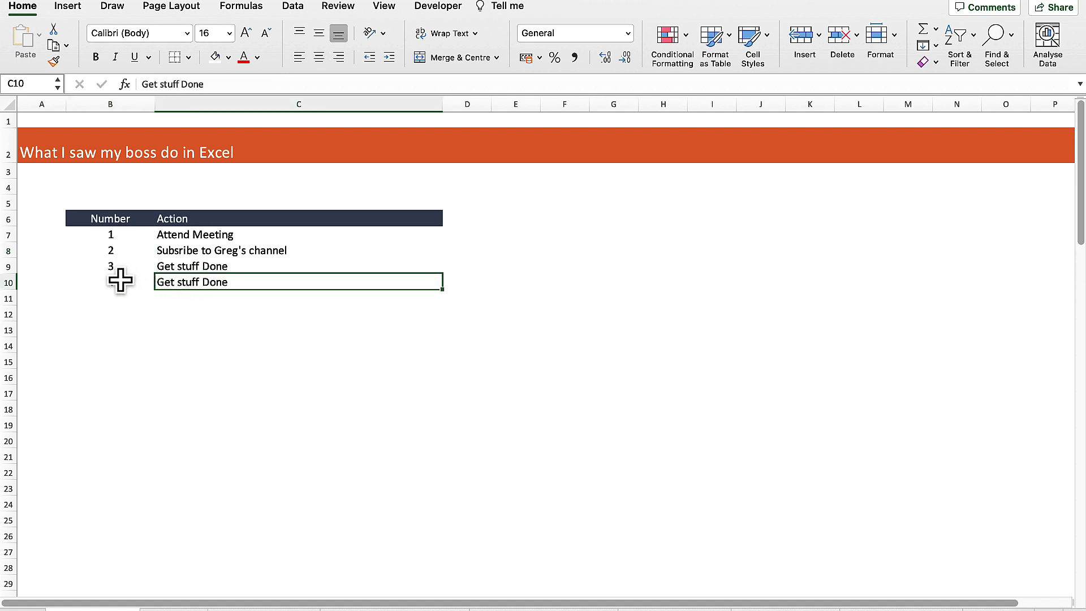
pyautogui.click(9, 250)
pyautogui.rightClick(180, 249)
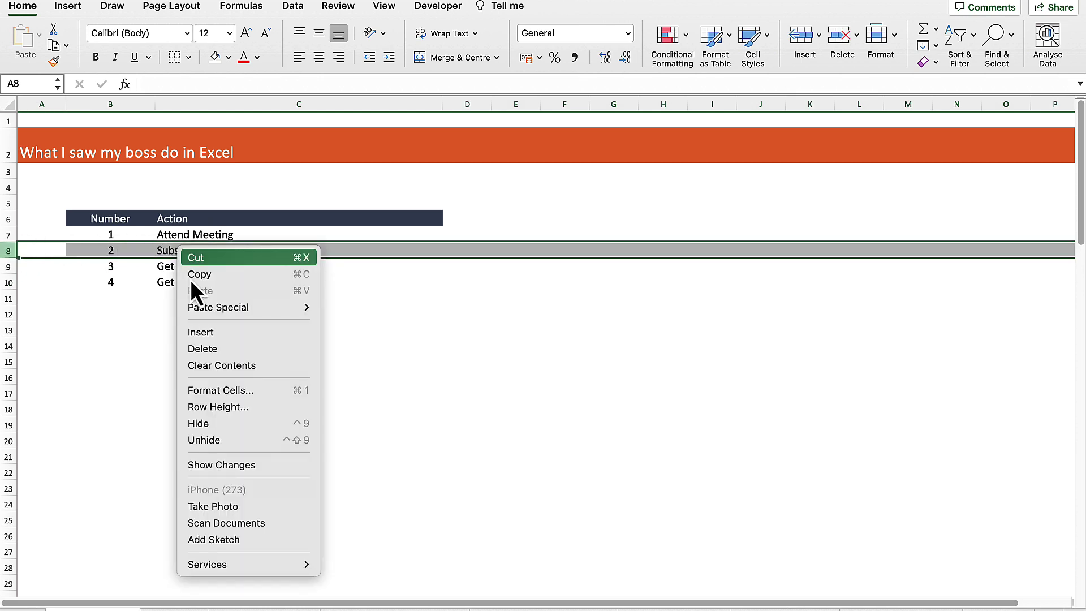
pyautogui.click(226, 356)
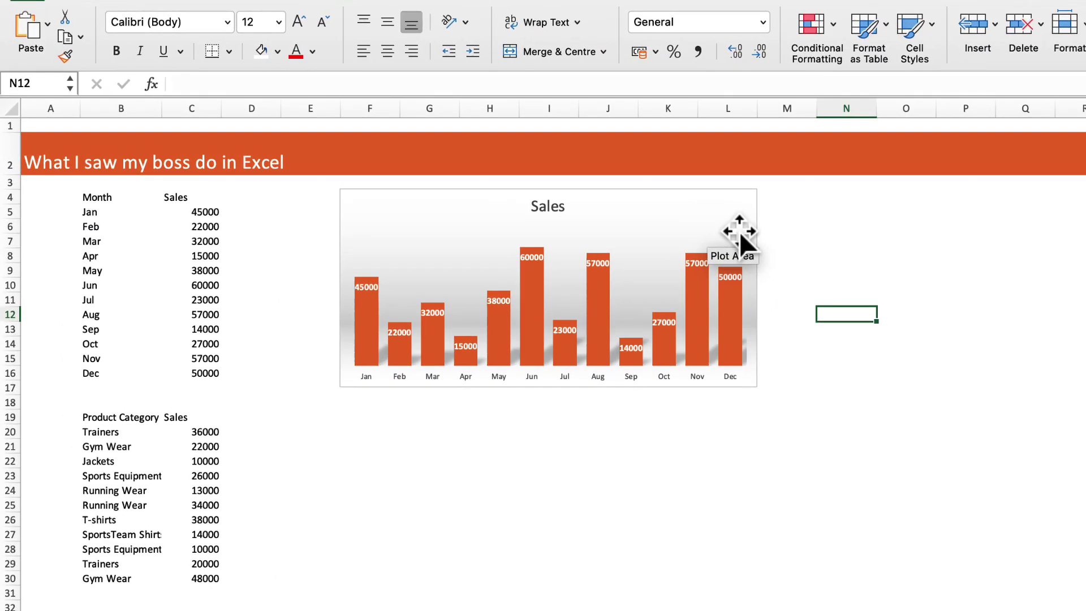
# - Chart B19:C30 with Alt+F1, then place it below the monthly chart at equal width
pyautogui.moveTo(96, 419); pyautogui.dragTo(210, 594)
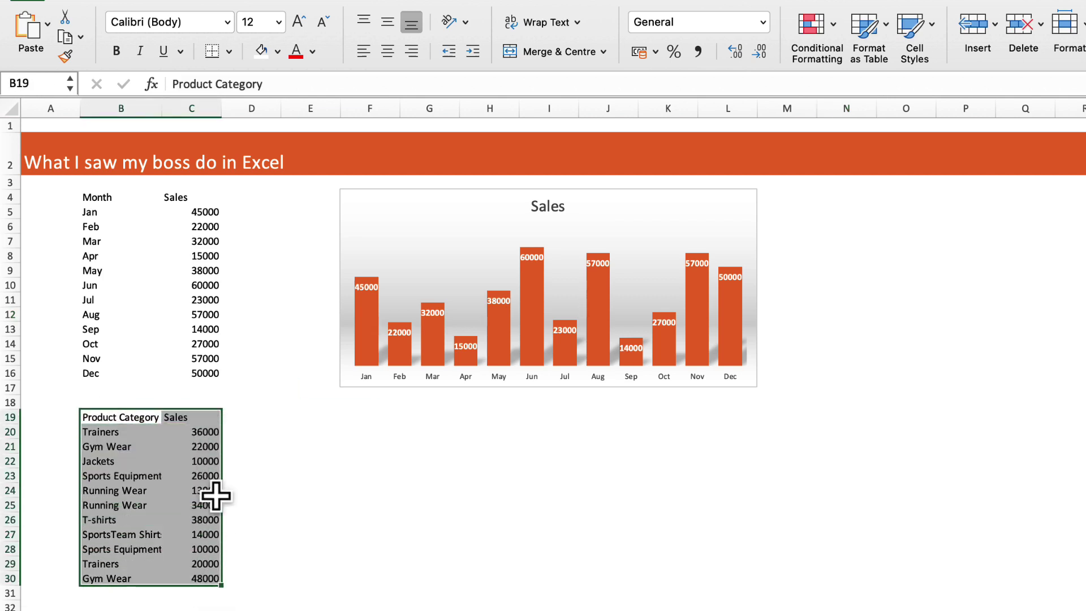
pyautogui.hotkey('alt', 'F1')
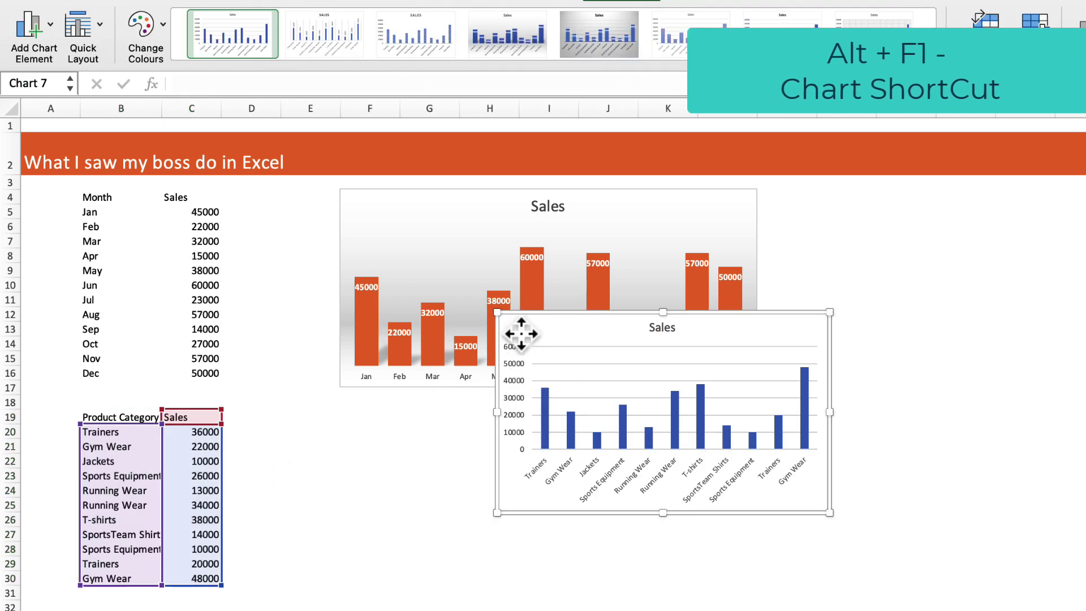
pyautogui.moveTo(521, 334); pyautogui.dragTo(357, 421)
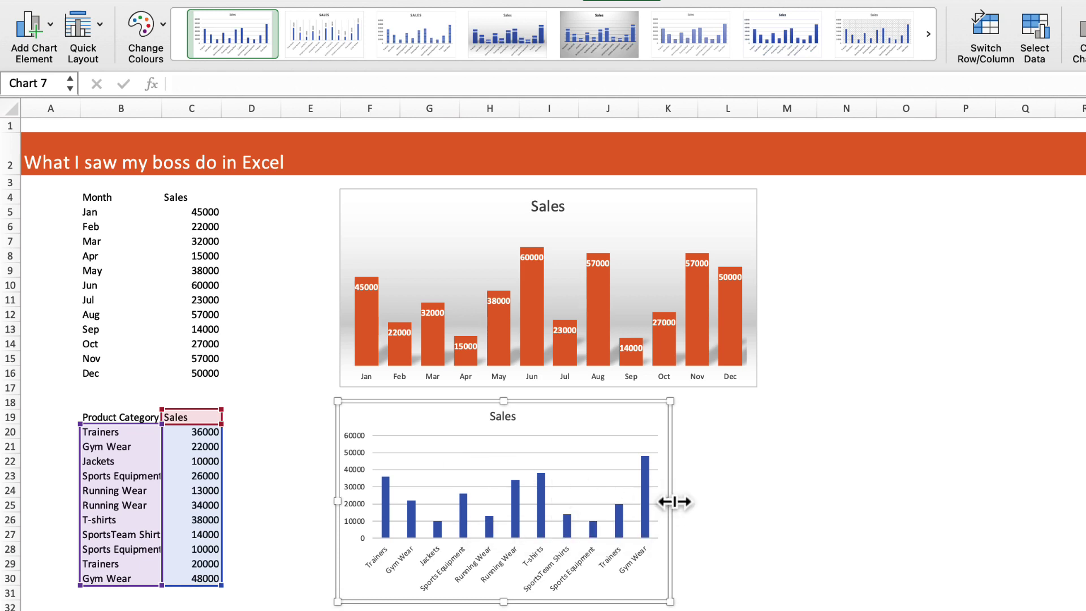
pyautogui.moveTo(675, 502); pyautogui.dragTo(760, 498)
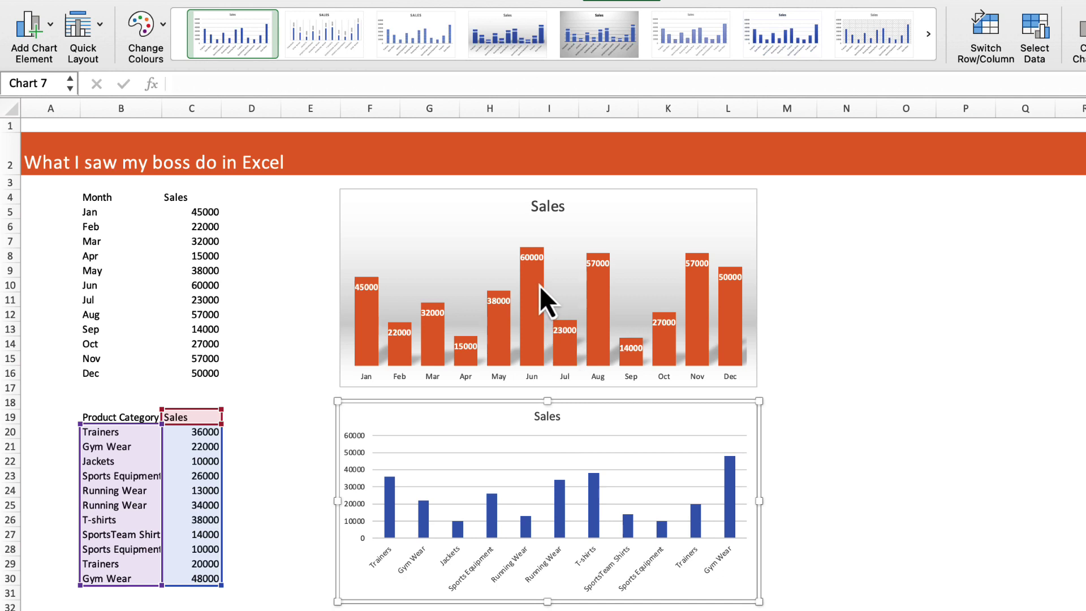
# - Copy the orange monthly Sales chart and paste only its formats onto the blue category chart
pyautogui.click(633, 203)
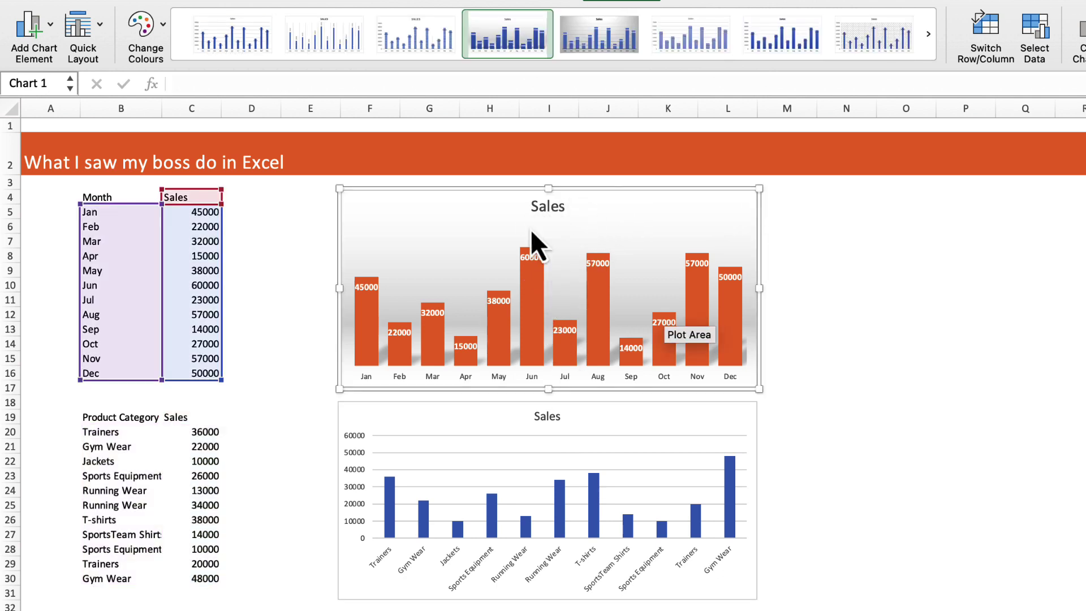
pyautogui.rightClick(485, 242)
pyautogui.rightClick(455, 209)
pyautogui.click(560, 207)
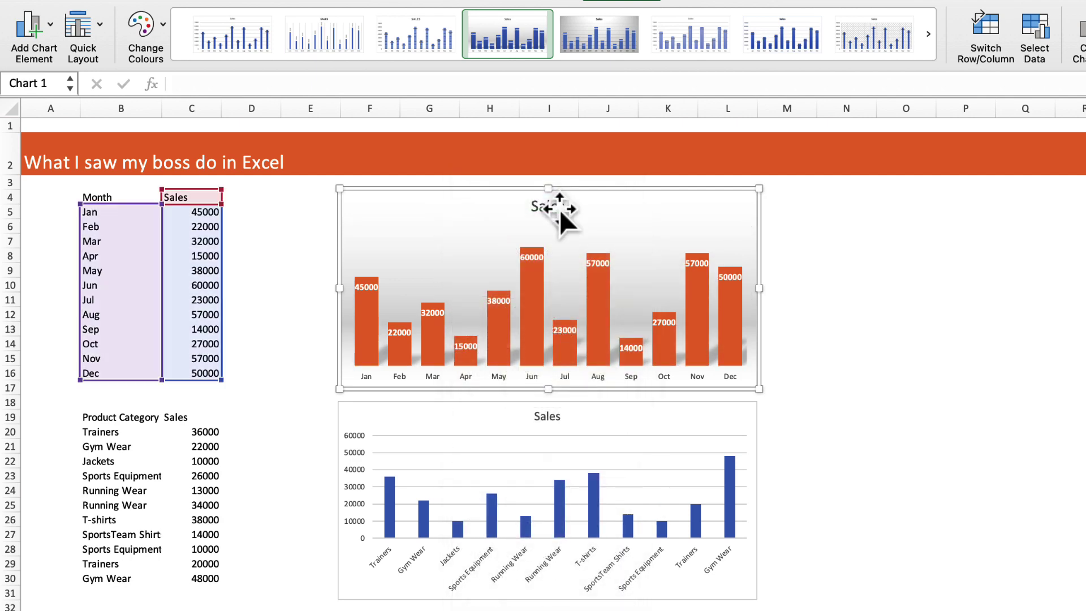
pyautogui.click(461, 426)
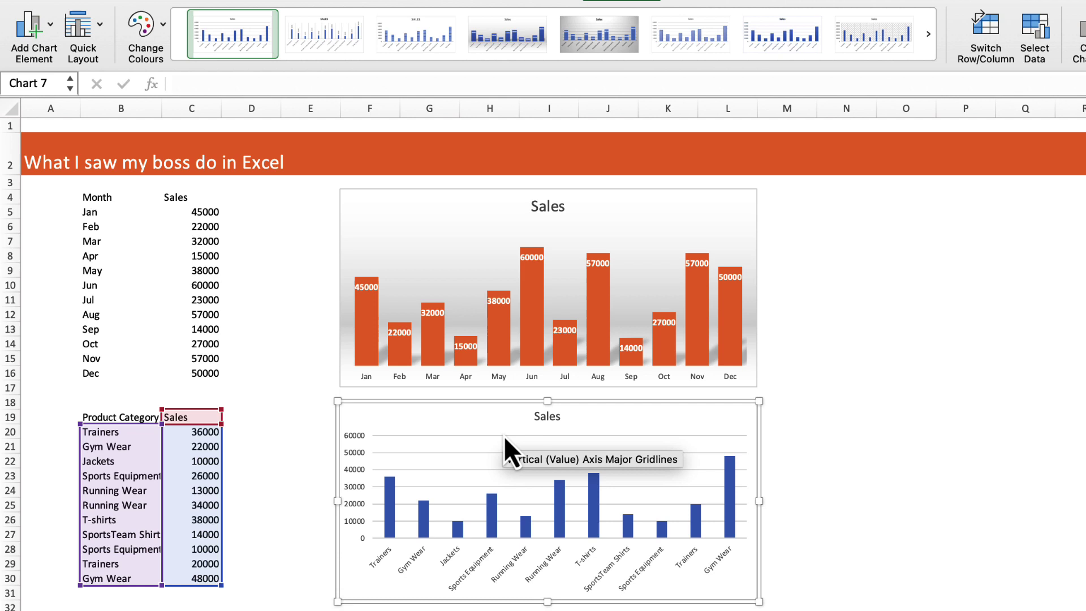
pyautogui.click(26, 1)
pyautogui.click(49, 36)
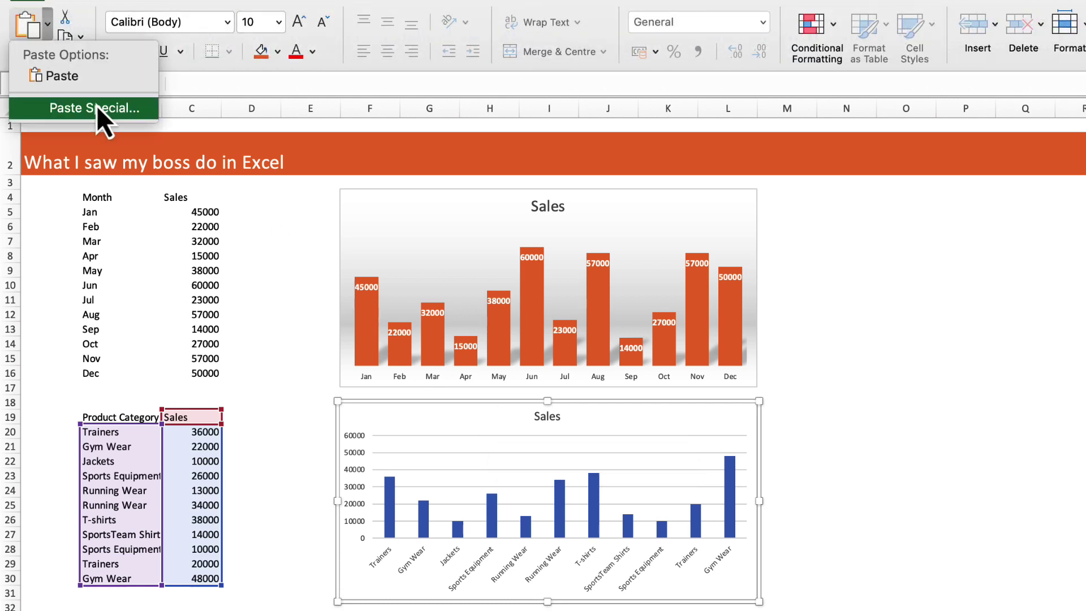
pyautogui.click(34, 110)
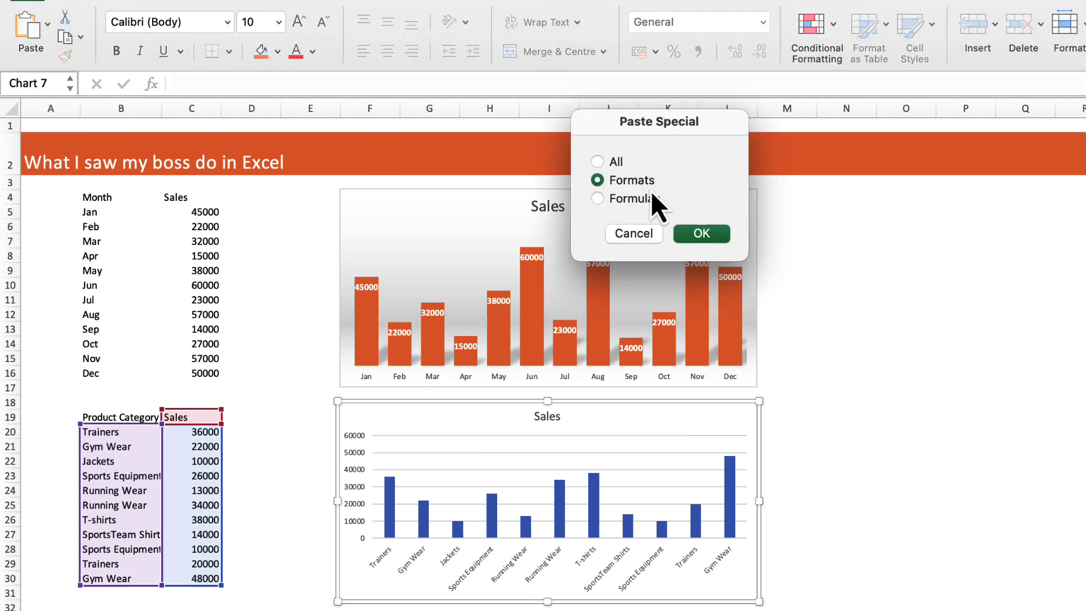
pyautogui.click(711, 239)
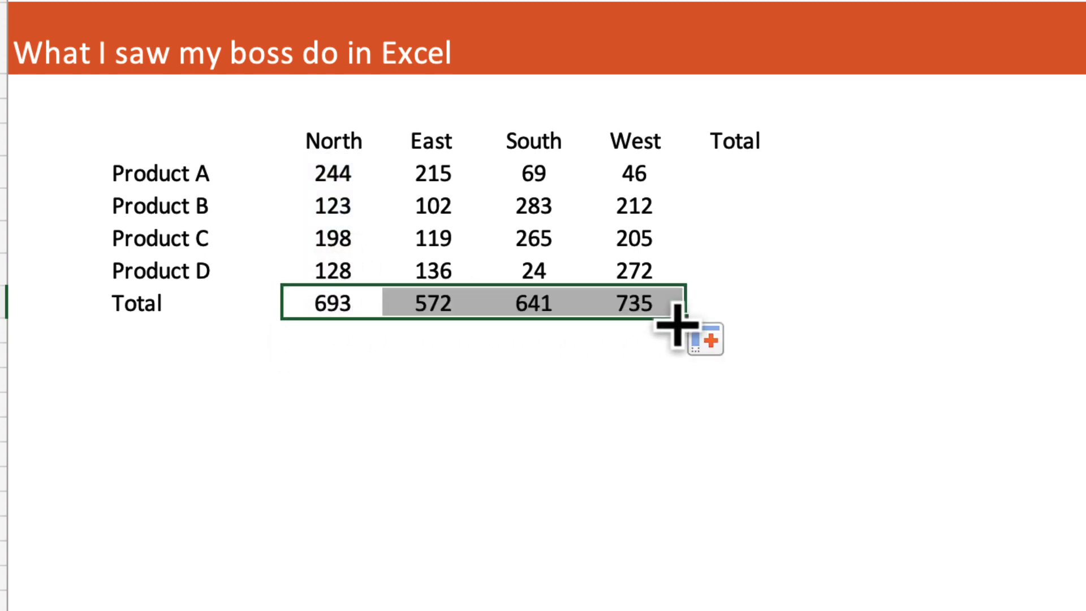
# - Delete the Total row values in columns C to F
pyautogui.press('Delete')
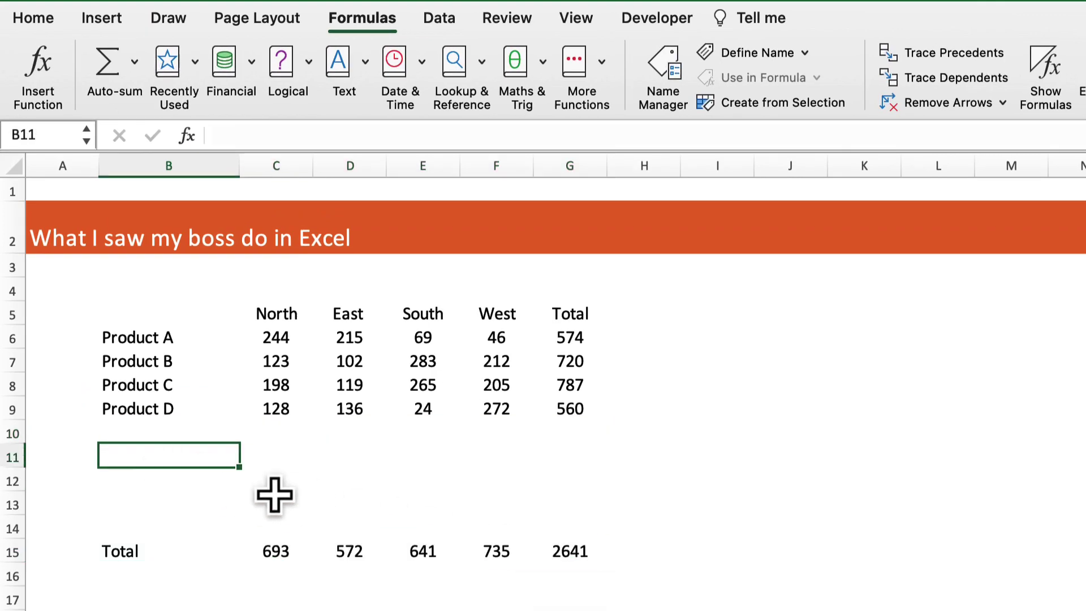
# - Add a Product E row with a North value of 100
pyautogui.write('Product E')
pyautogui.press('Return')
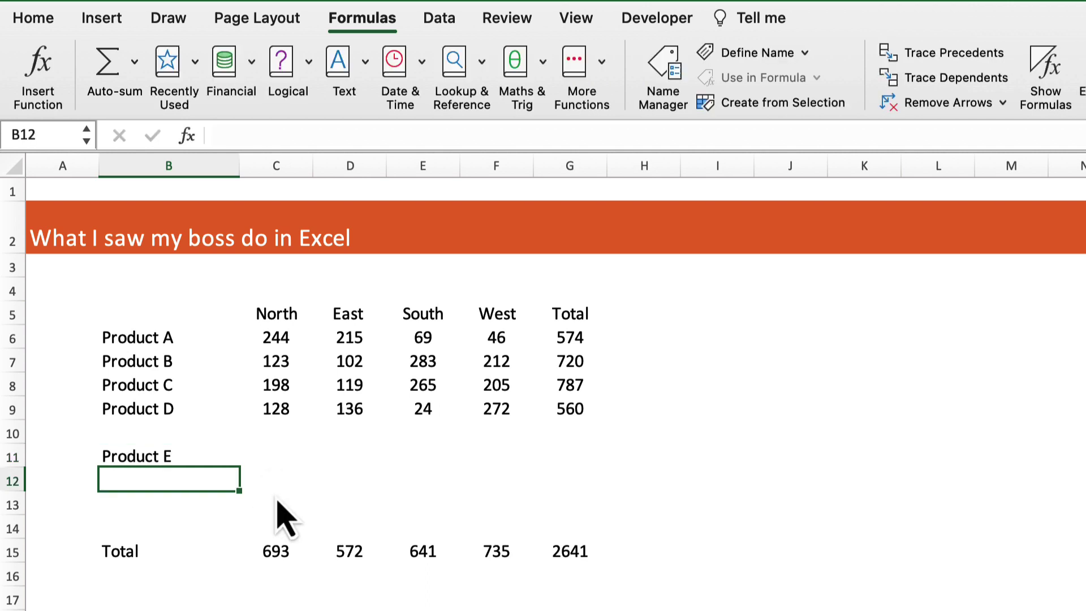
pyautogui.press('Up')
pyautogui.press('Right')
pyautogui.write('100')
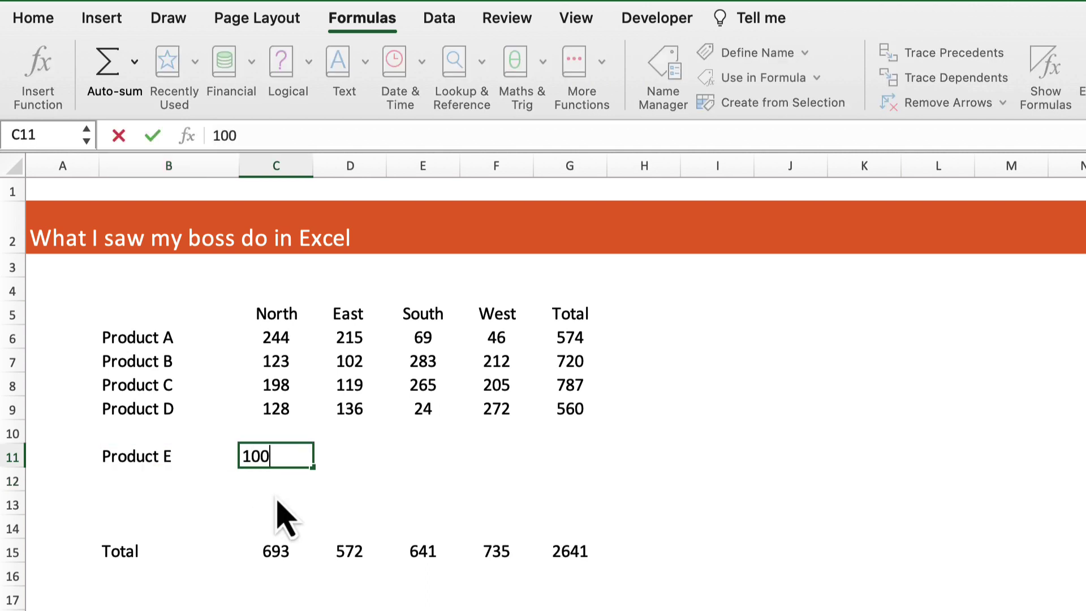
pyautogui.press('Return')
# - Inspect the North total's =SUM(C6:C9) formula without changing it, then select J7
pyautogui.doubleClick(277, 551)
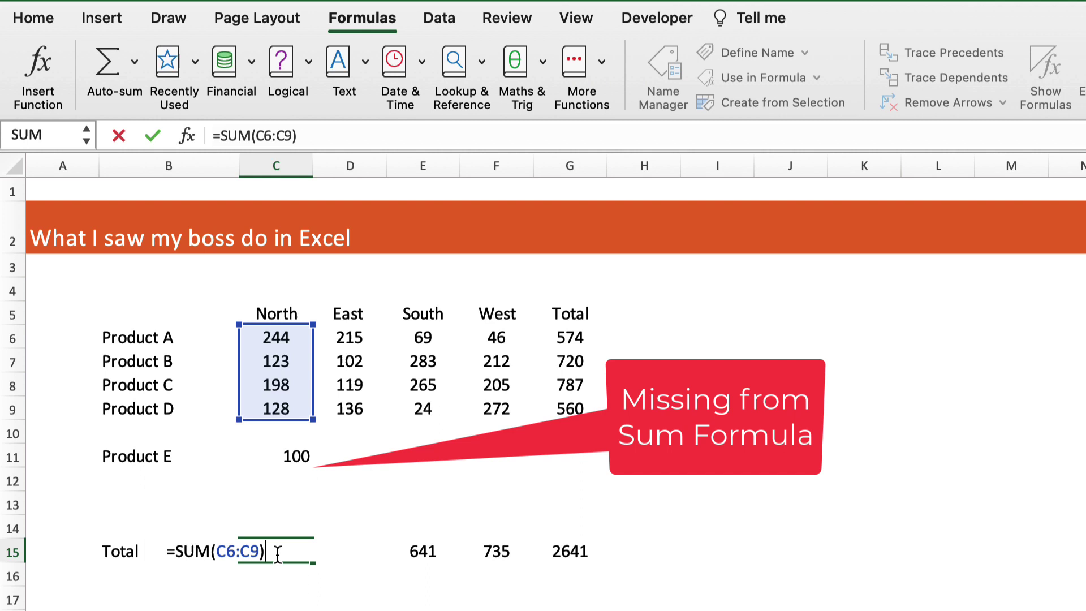
pyautogui.press('Escape')
pyautogui.click(799, 364)
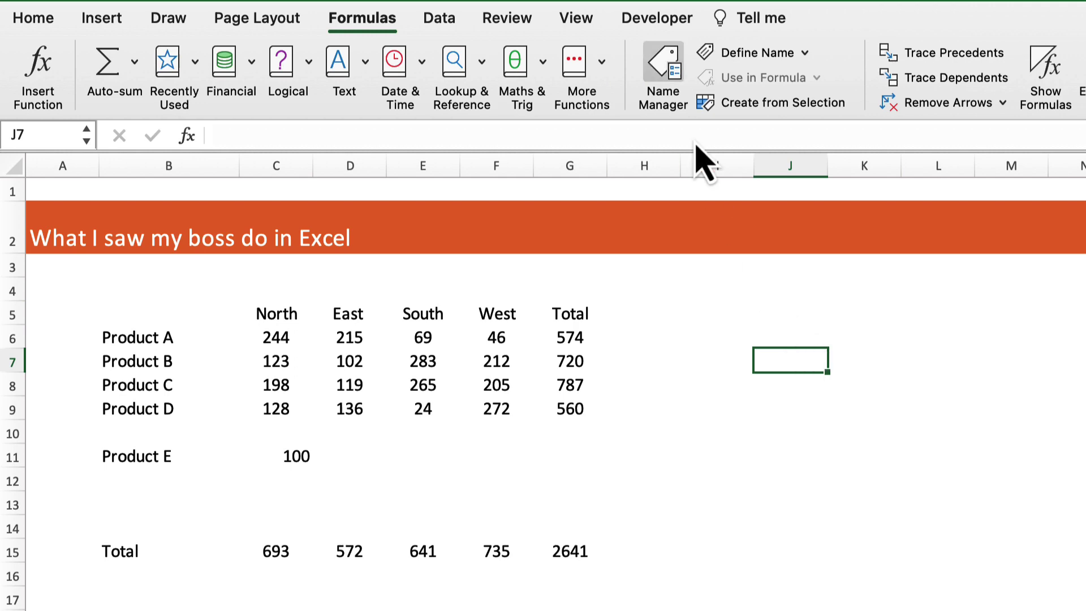
# - Create the workbook name PrevCell referring to =!J6 in the Name Manager
pyautogui.click(665, 79)
pyautogui.click(547, 51)
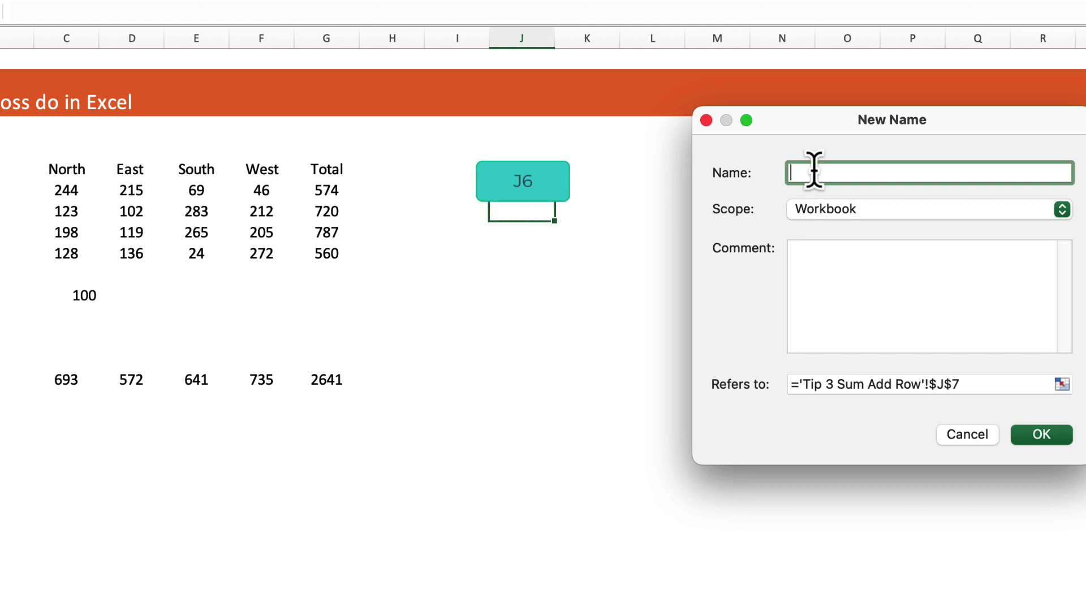
pyautogui.write('PrevCell')
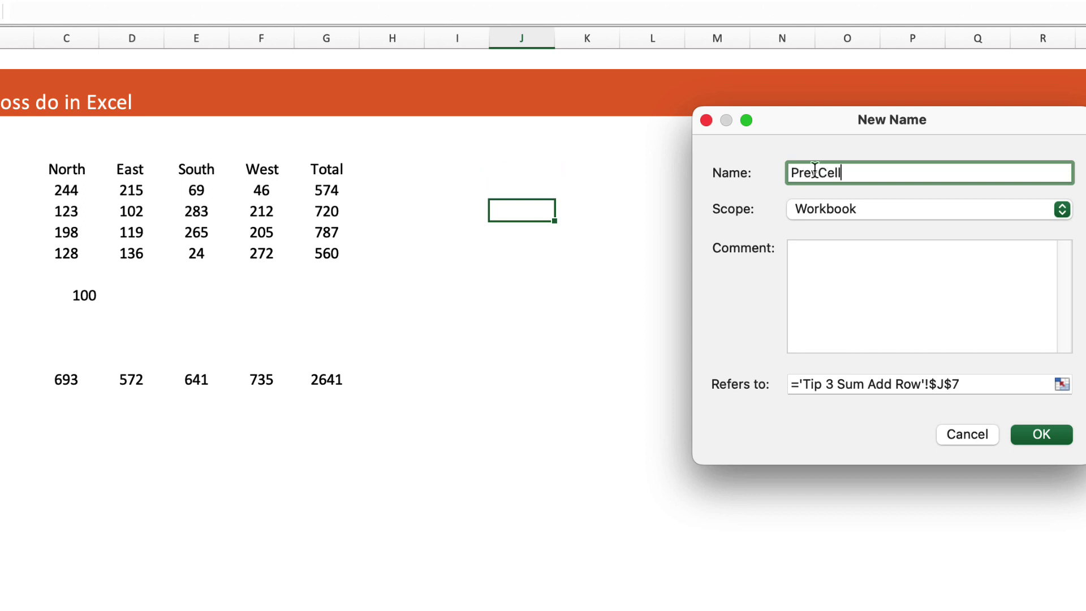
pyautogui.click(812, 386)
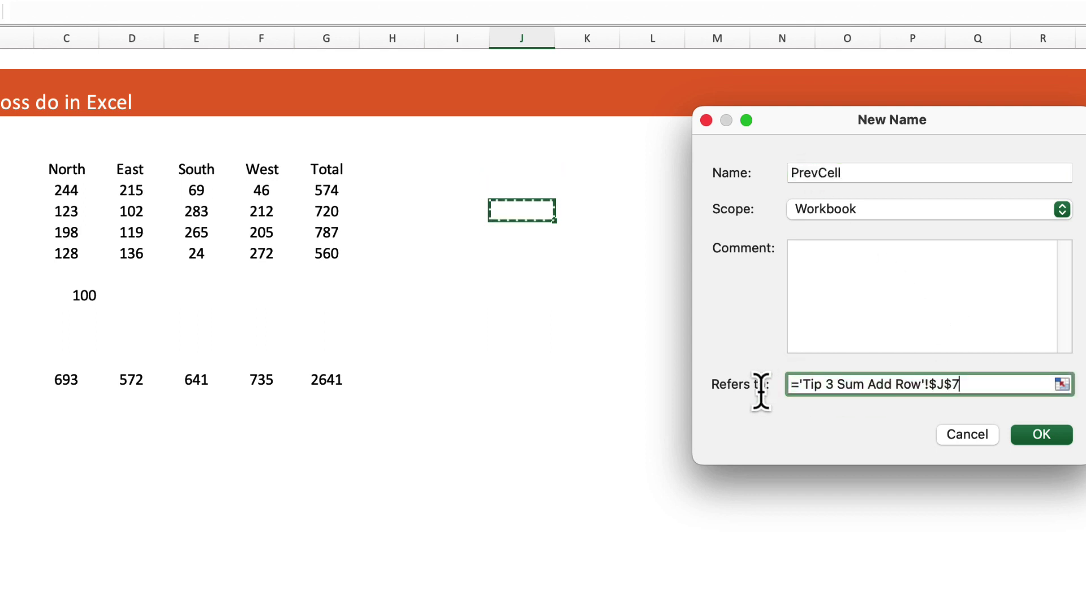
pyautogui.moveTo(960, 385); pyautogui.dragTo(799, 385)
pyautogui.press('BackSpace')
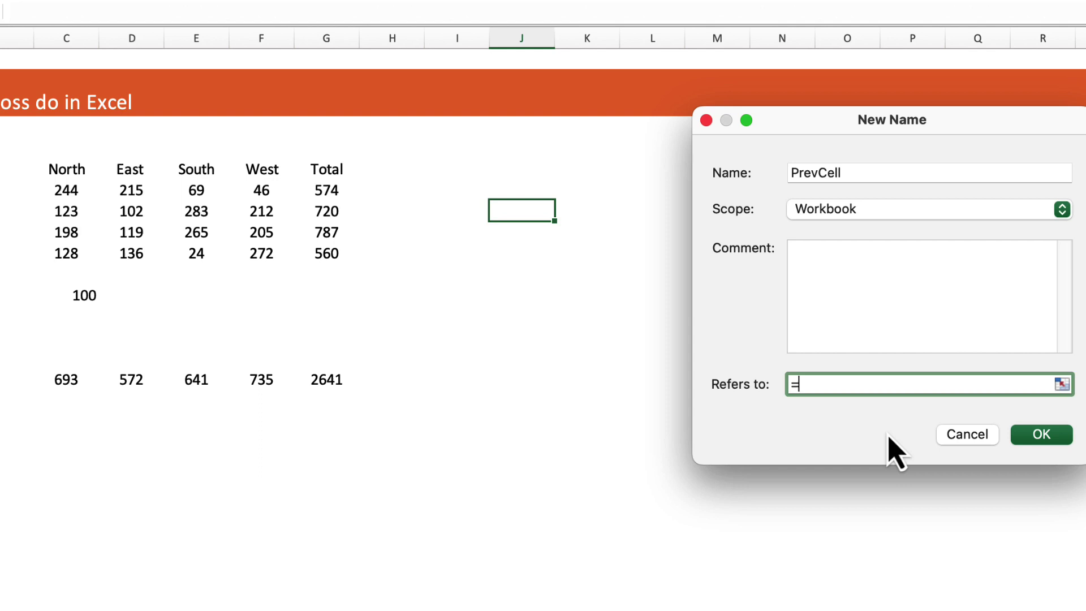
pyautogui.write('J6')
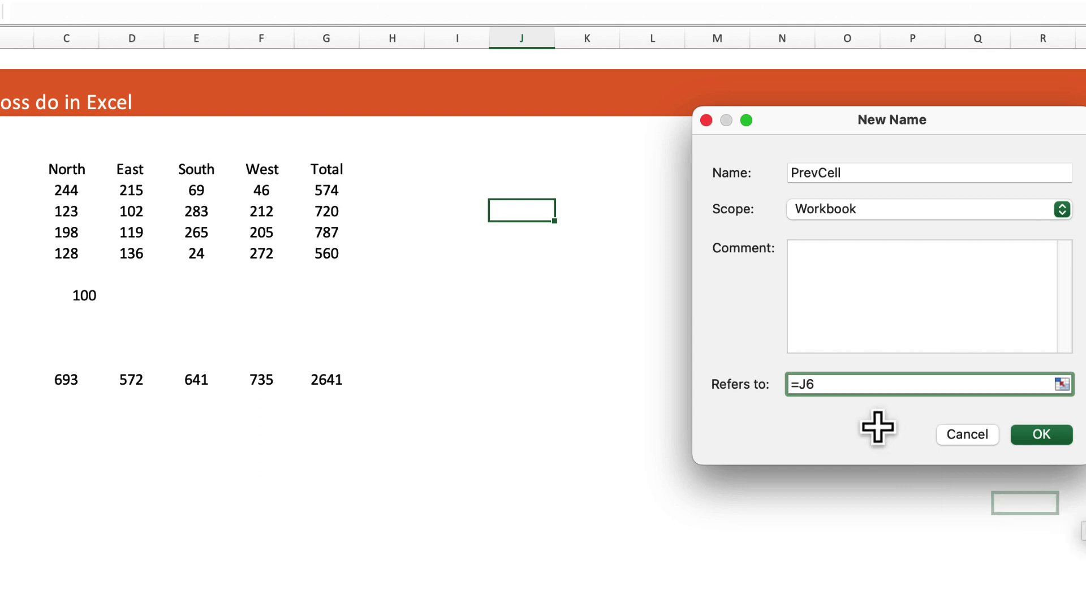
pyautogui.click(799, 384)
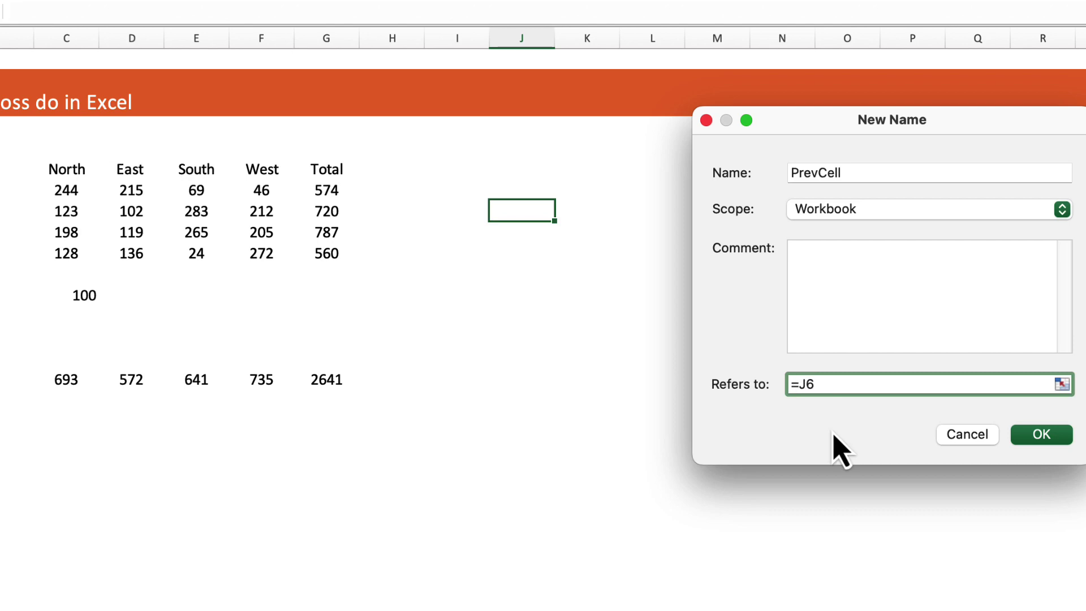
pyautogui.write('!')
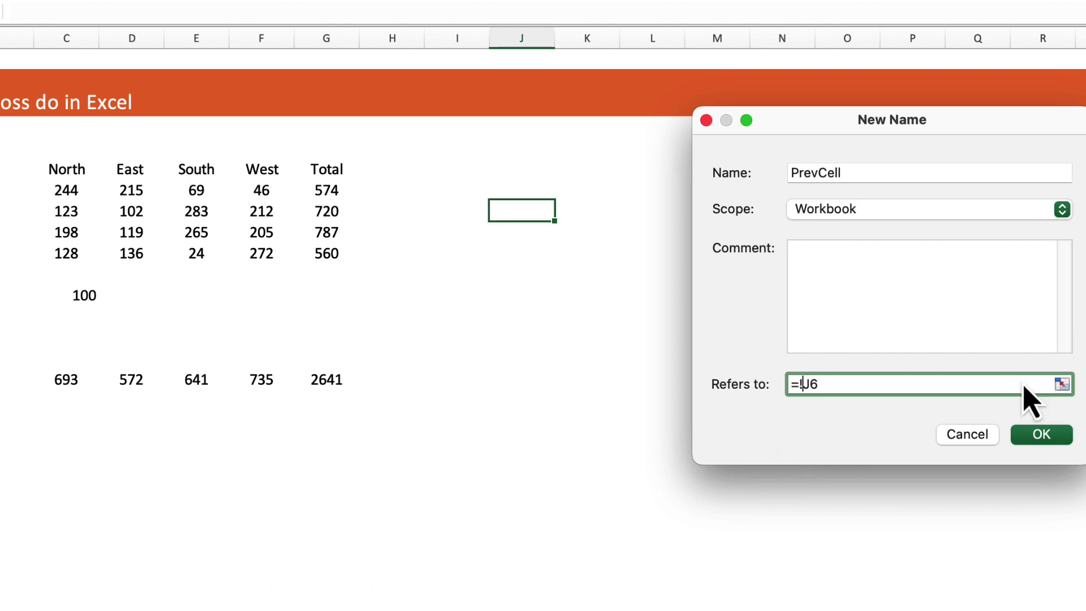
pyautogui.click(1041, 435)
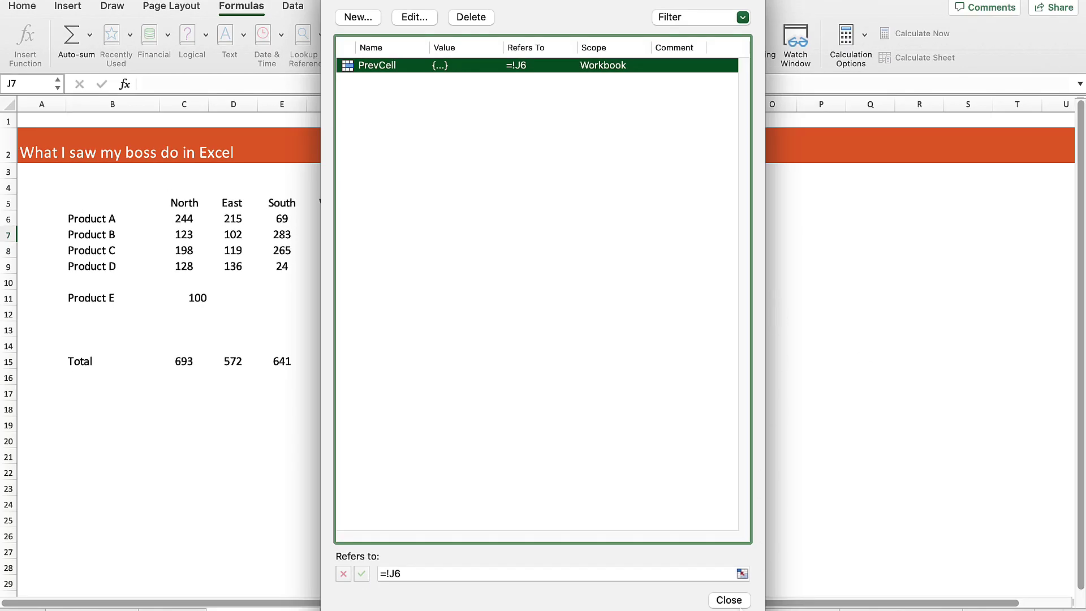
pyautogui.click(729, 599)
pyautogui.click(182, 360)
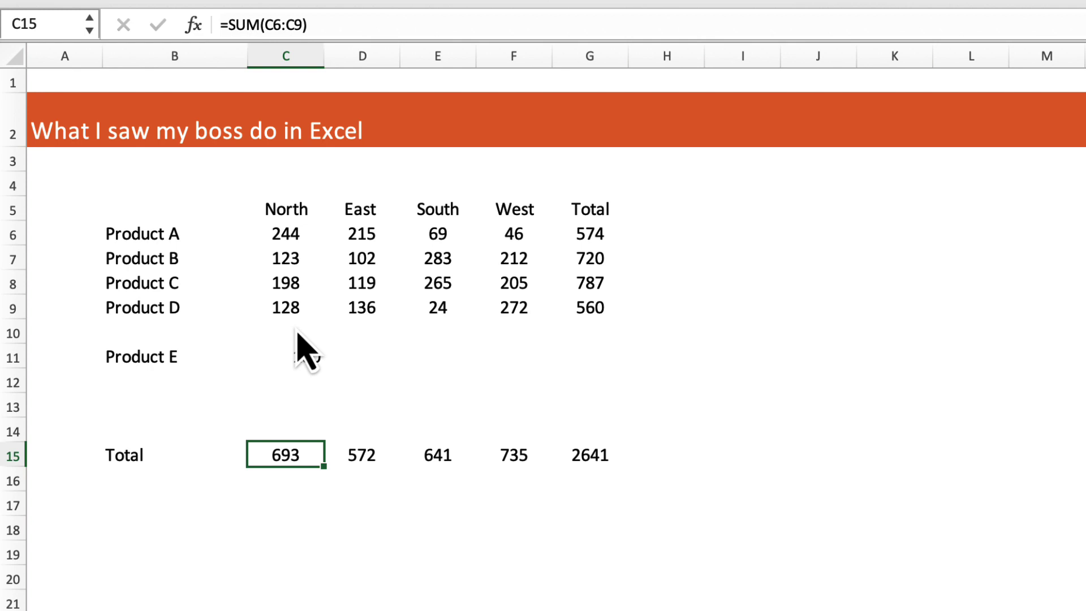
# - Change C15's formula to =SUM(C6:PrevCell) so the North total reads 793
pyautogui.click(297, 23)
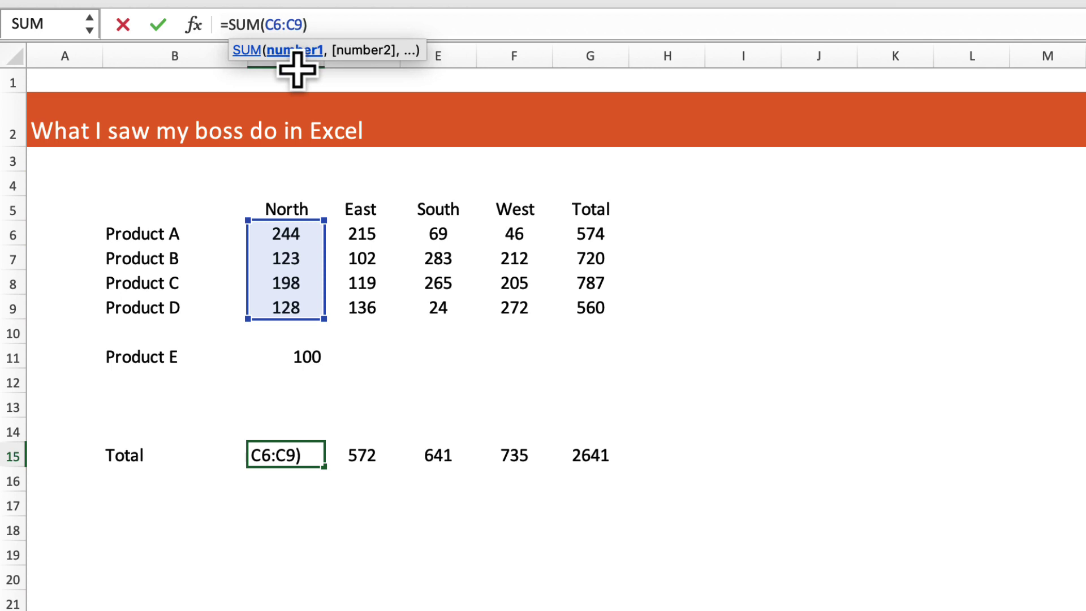
pyautogui.press('BackSpace')
pyautogui.press('BackSpace')
pyautogui.write('P')
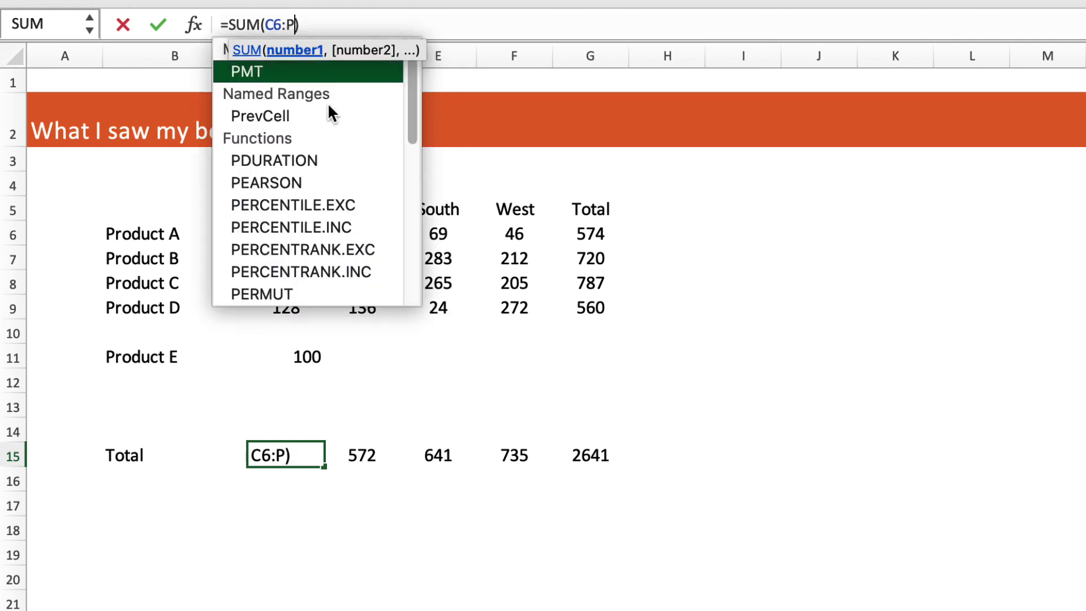
pyautogui.write('REV')
pyautogui.doubleClick(299, 75)
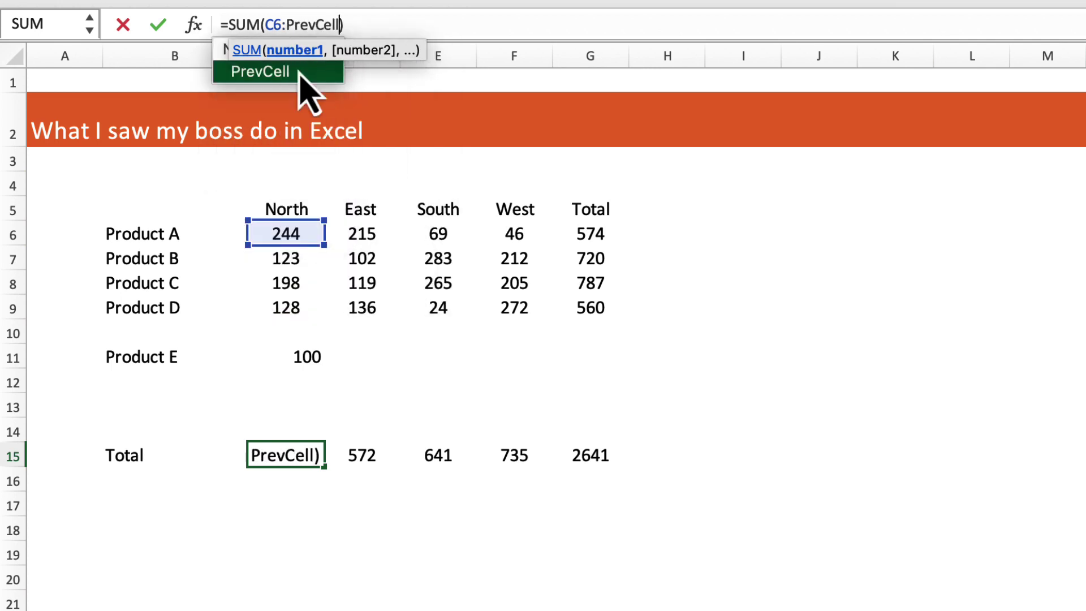
pyautogui.press('Return')
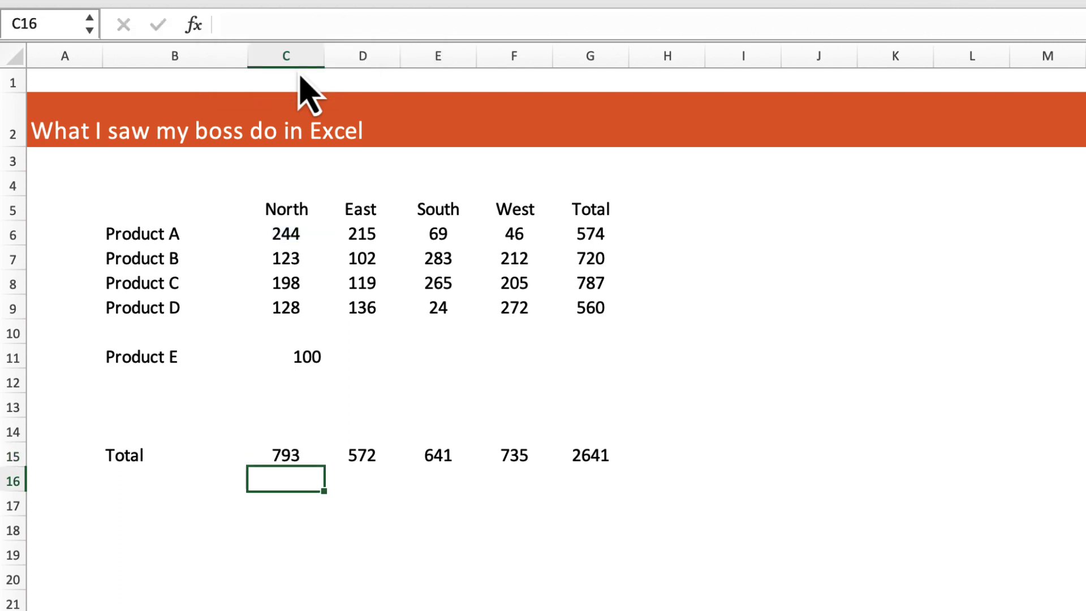
pyautogui.click(292, 458)
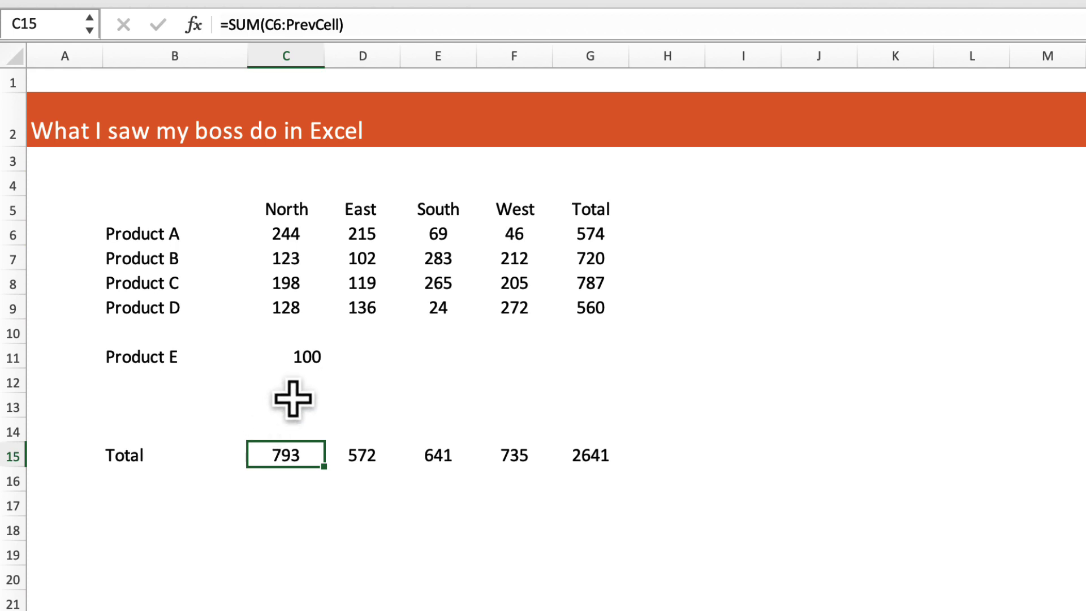
# - Enter 179 in C12 below Product E and check the North total in C15
pyautogui.click(302, 381)
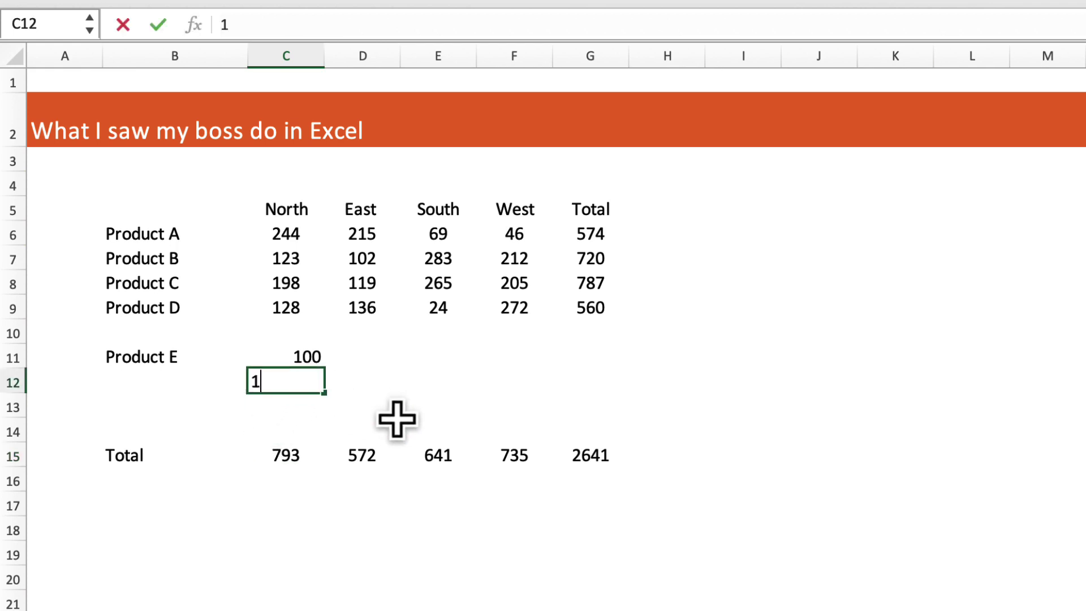
pyautogui.press('Return')
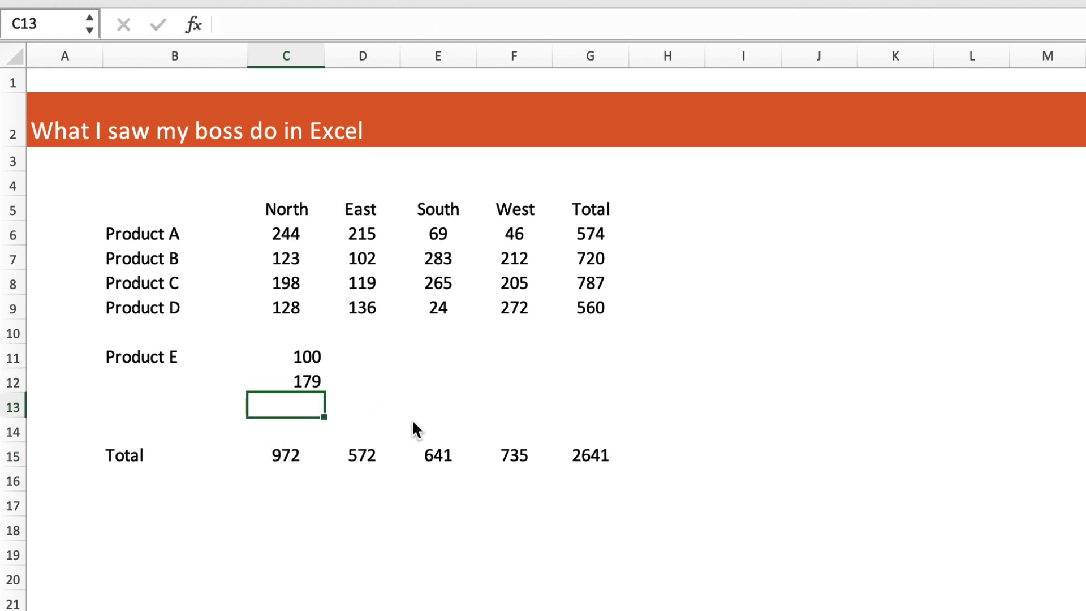
pyautogui.click(295, 457)
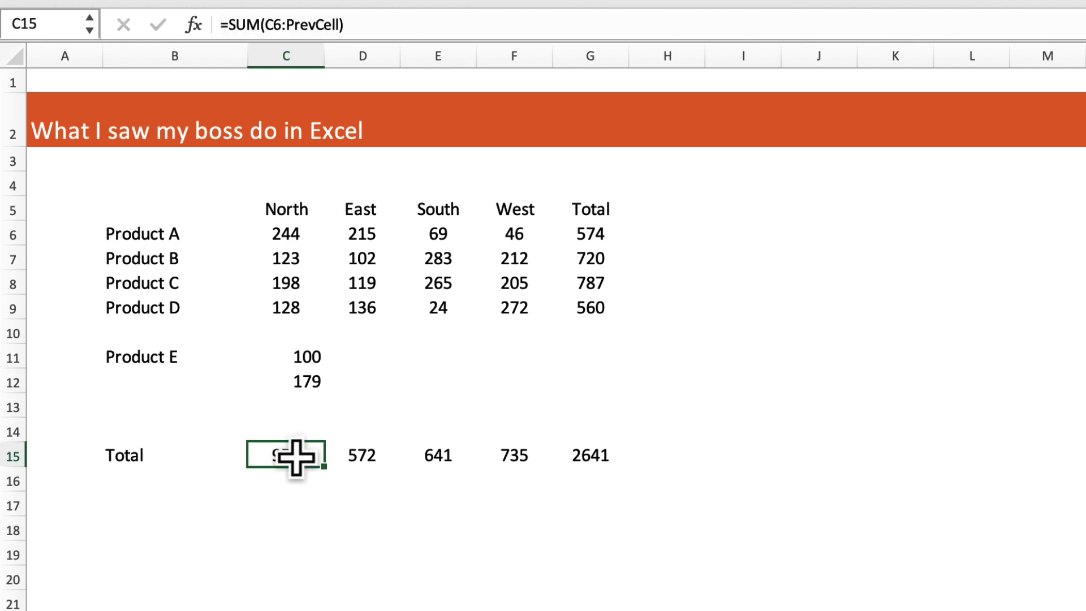
# - Move the Total row from B15:G15 down to row 20
pyautogui.moveTo(133, 453); pyautogui.dragTo(583, 465)
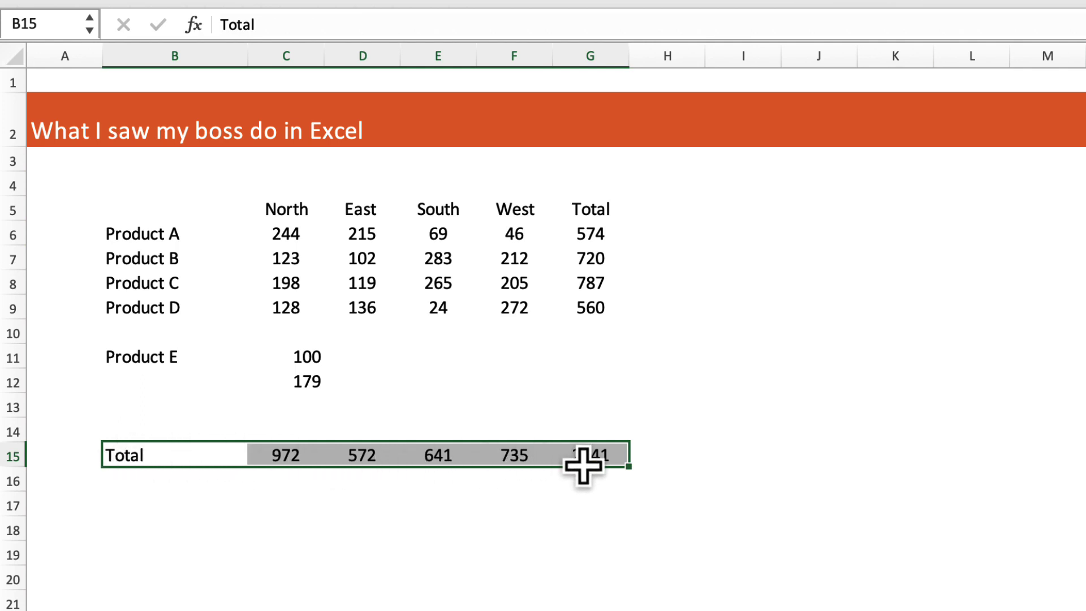
pyautogui.press('super+c')
pyautogui.click(172, 566)
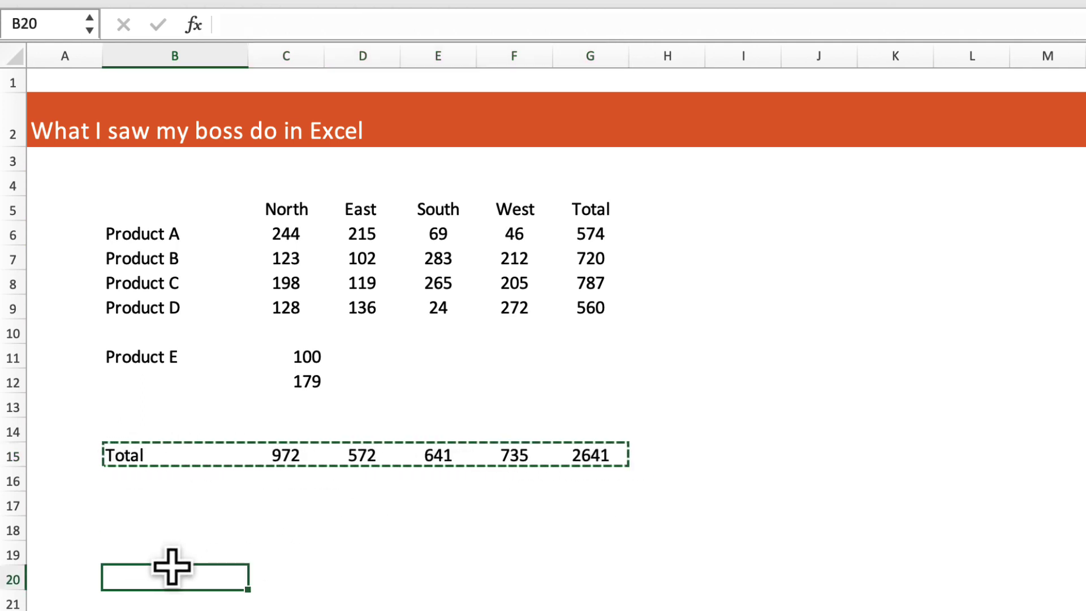
pyautogui.press('super+v')
# - Enter 1000 in C17 and confirm the North total in C20 shows 1972
pyautogui.click(284, 502)
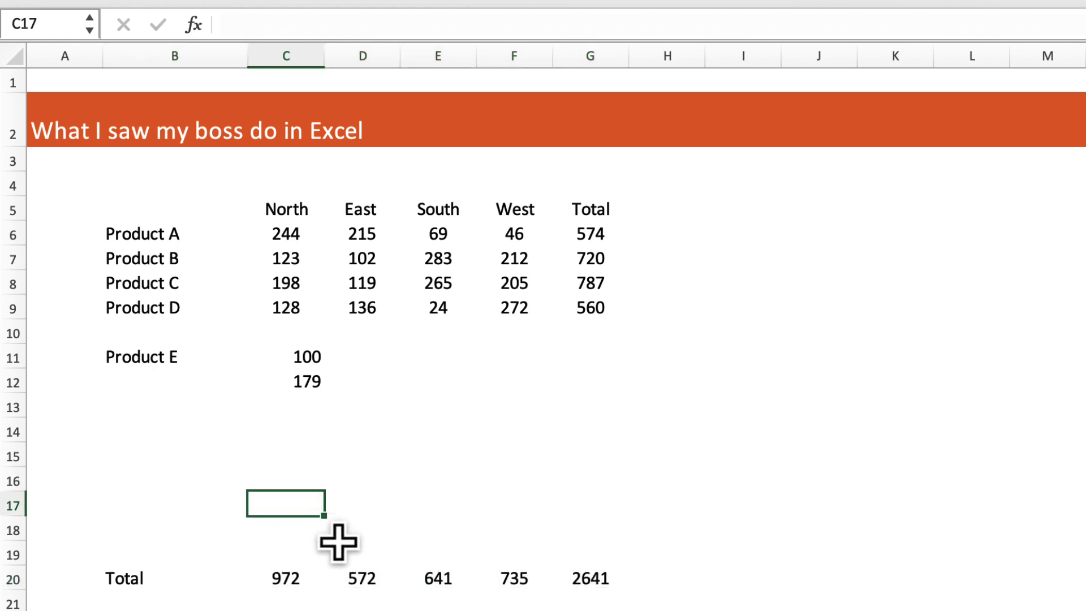
pyautogui.write('1000')
pyautogui.press('Return')
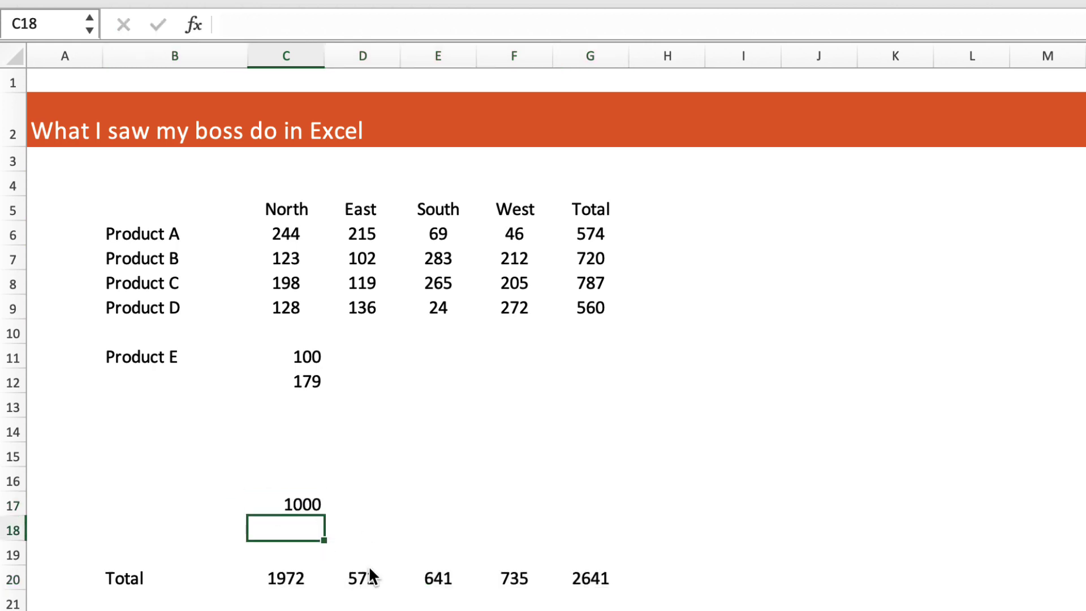
pyautogui.click(293, 578)
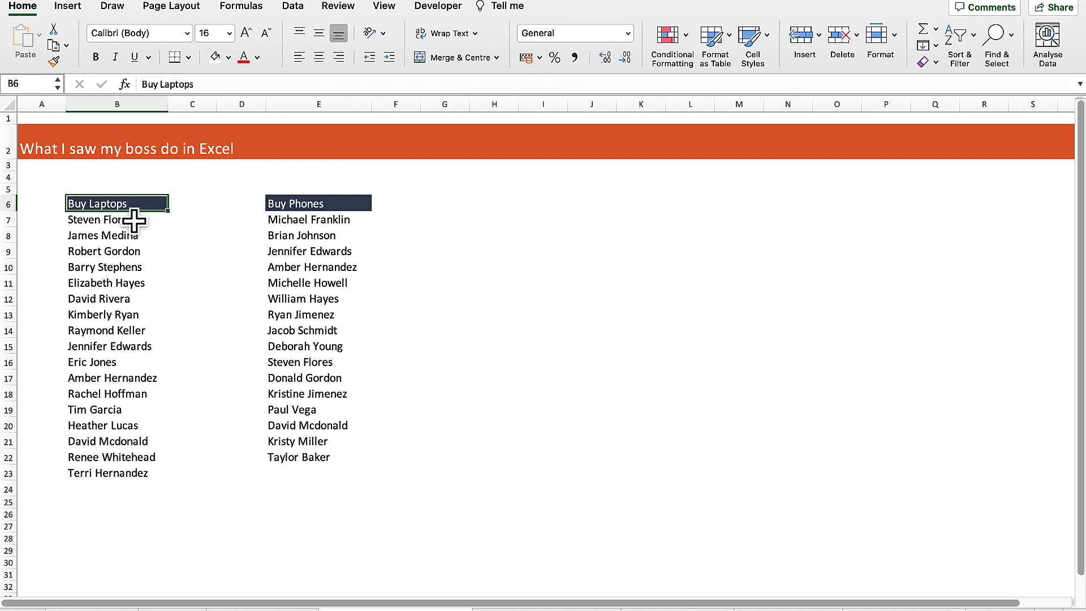
# - Select the first Buy Laptops name in B7, then its matching Buy Phones name in E16
pyautogui.click(134, 219)
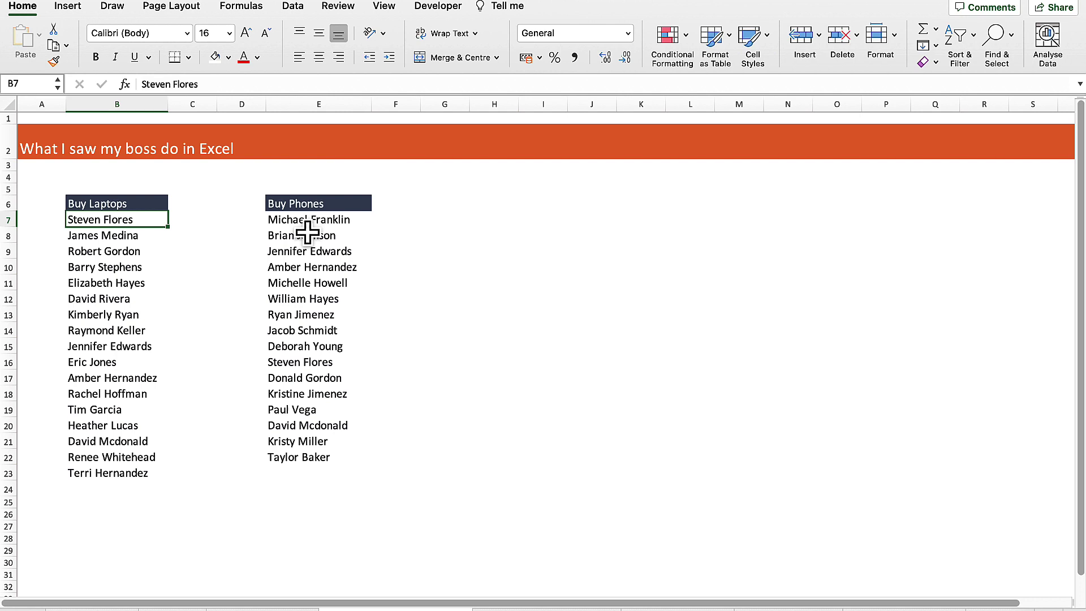
pyautogui.click(308, 348)
pyautogui.click(307, 365)
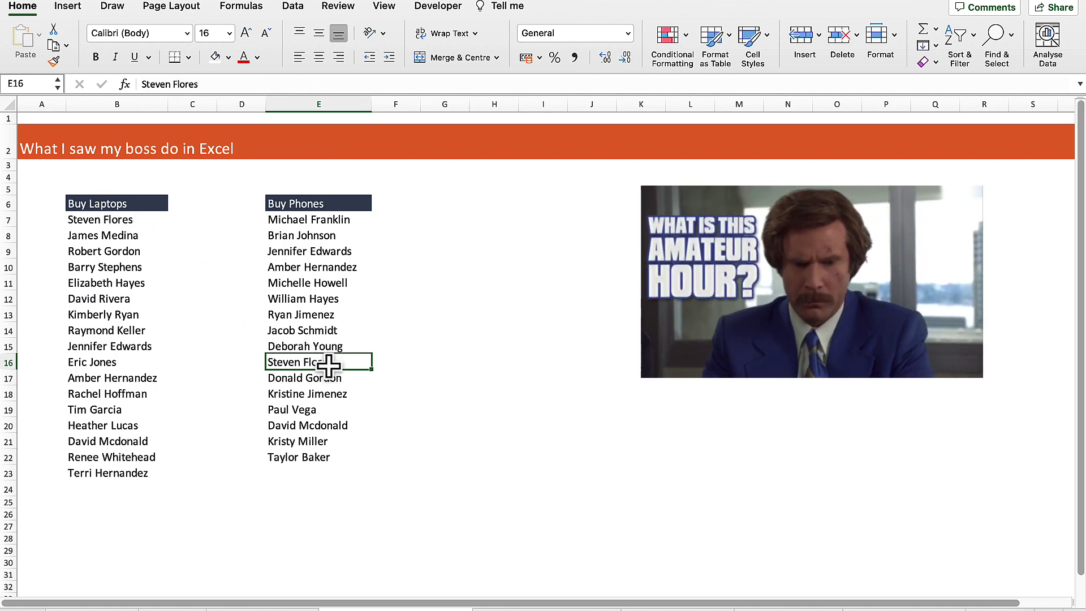
# - Mark names found in both the Buy Laptops and Buy Phones lists as Duplicate Values with Light Red Fill
pyautogui.moveTo(138, 220); pyautogui.dragTo(141, 467)
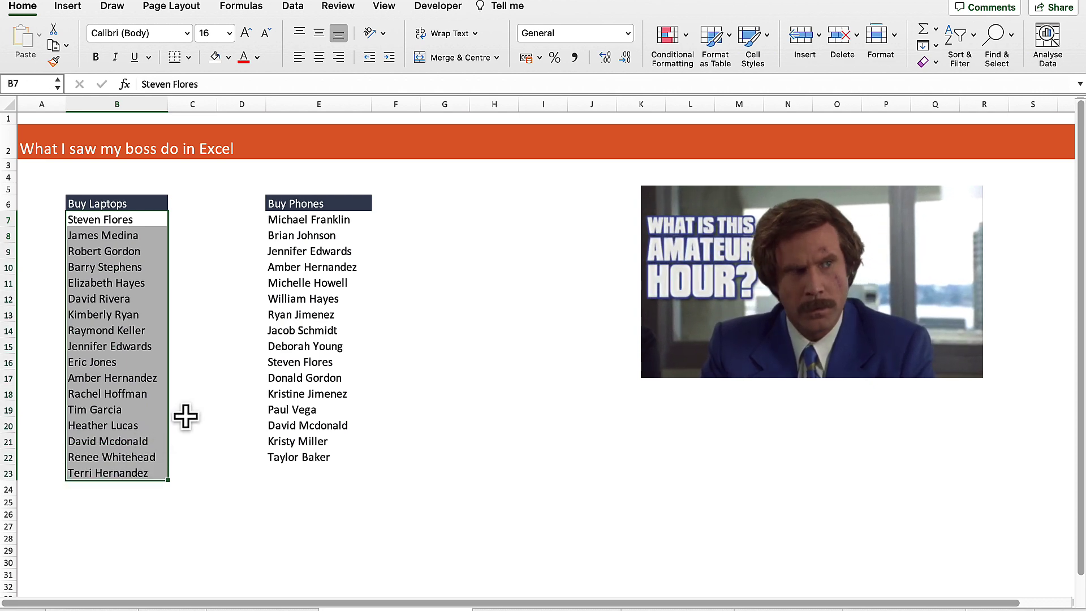
pyautogui.moveTo(354, 219); pyautogui.dragTo(334, 452)
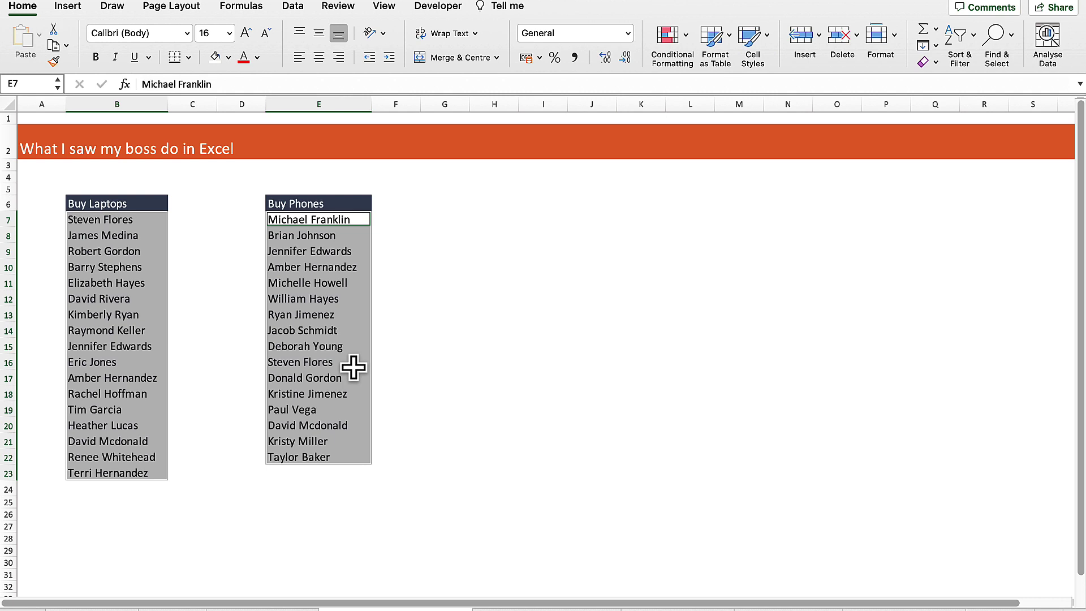
pyautogui.click(687, 35)
pyautogui.moveTo(716, 56)
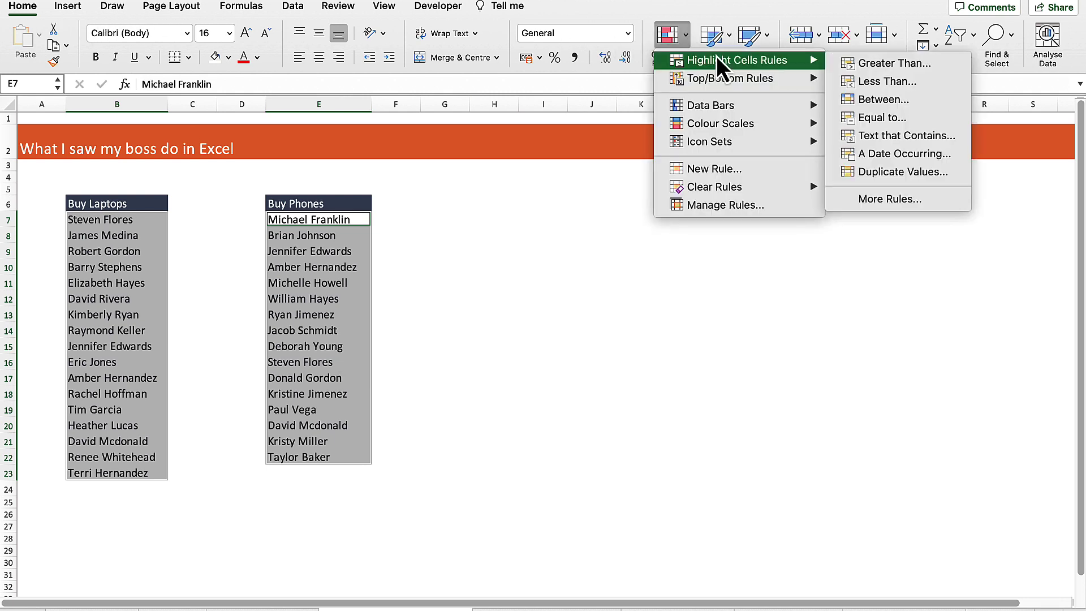
pyautogui.click(898, 172)
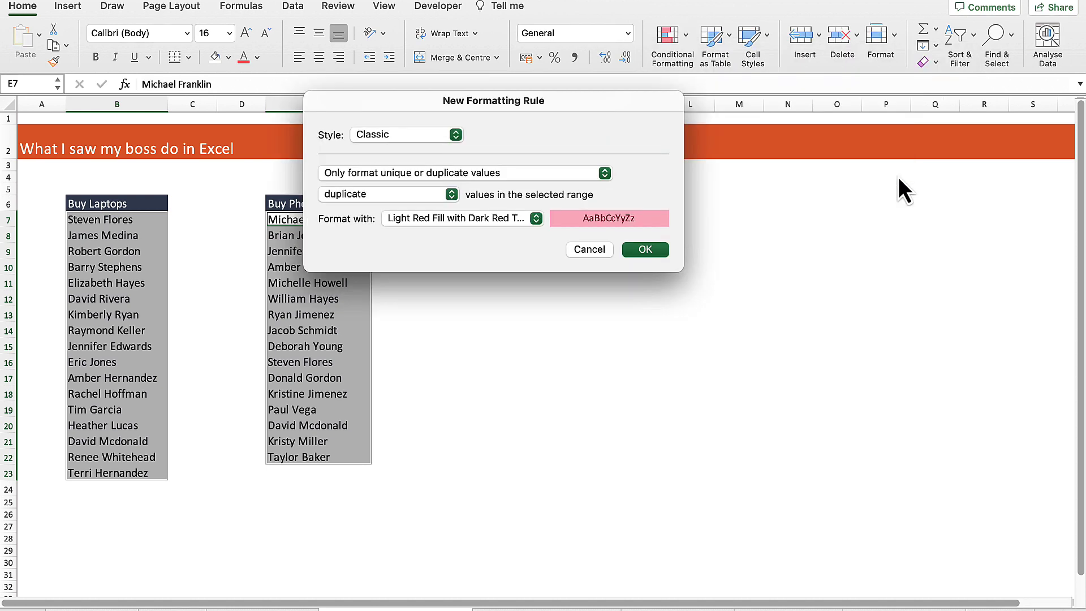
pyautogui.click(661, 252)
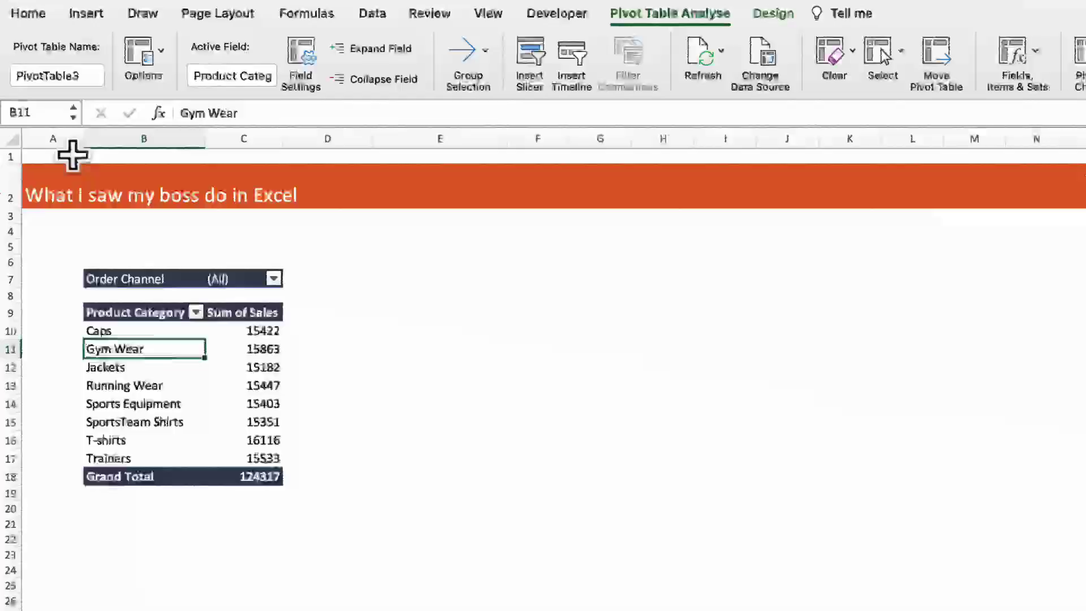
# - Look over the Order Channel filter choices and the blank sheet without changing anything
pyautogui.click(274, 279)
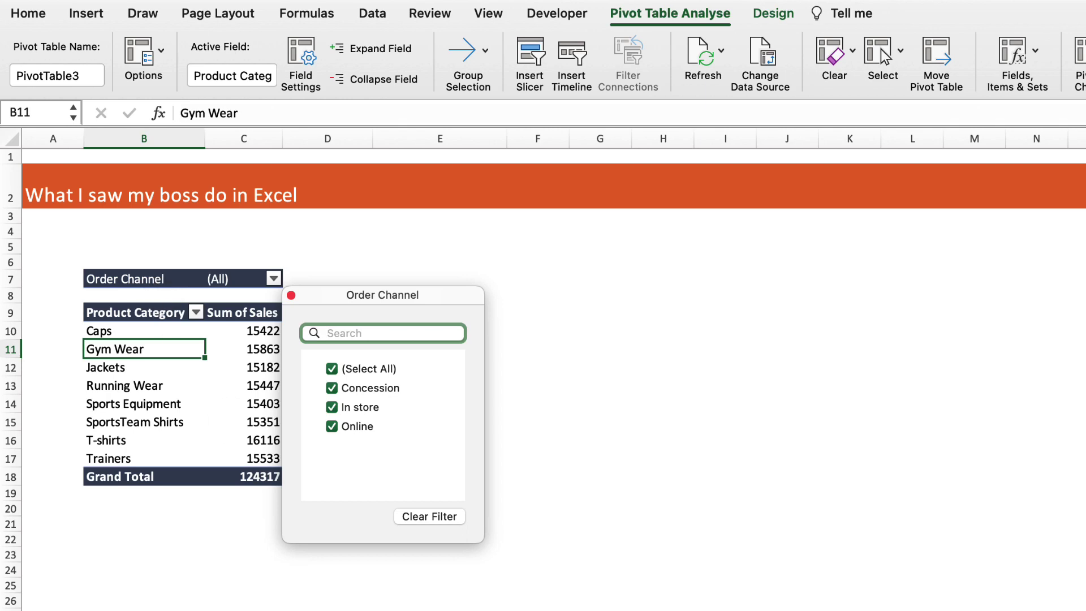
pyautogui.click(585, 483)
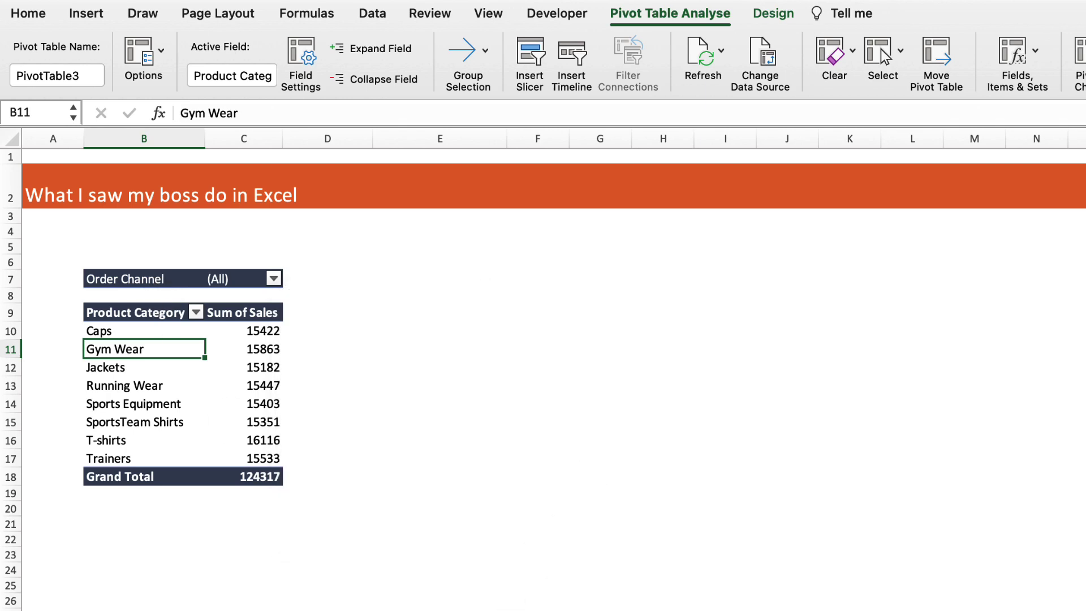
pyautogui.hotkey('ctrl', 'pagedown')
pyautogui.hotkey('ctrl', 'pageup')
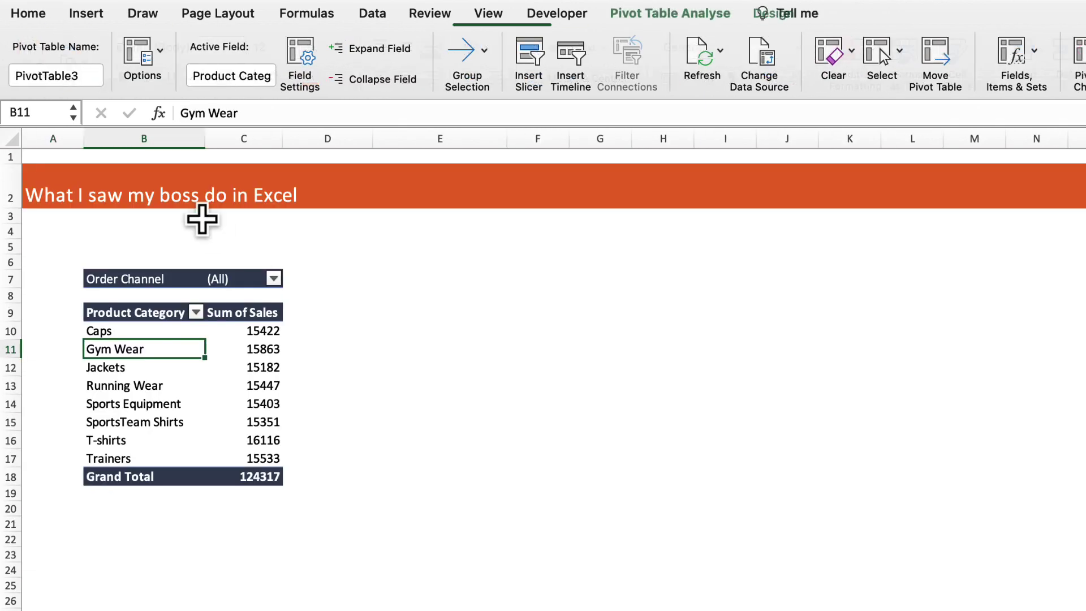
# - Copy pivot range B7:C18, paste it at B3 on the blank sheet, and return
pyautogui.moveTo(117, 279); pyautogui.dragTo(264, 468)
pyautogui.rightClick(225, 357)
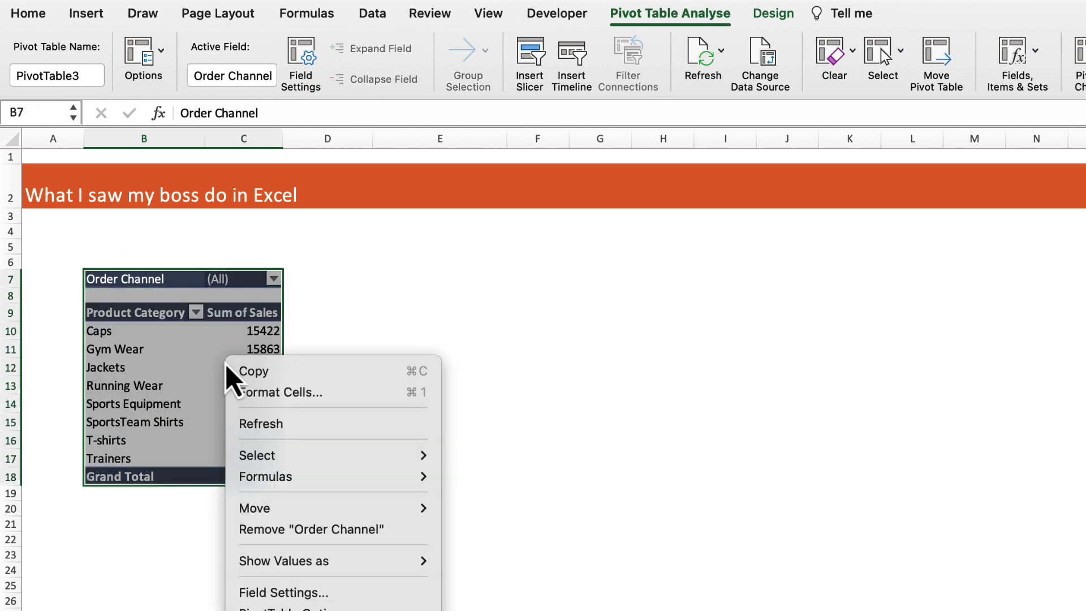
pyautogui.press('super+c')
pyautogui.hotkey('ctrl', 'pagedown')
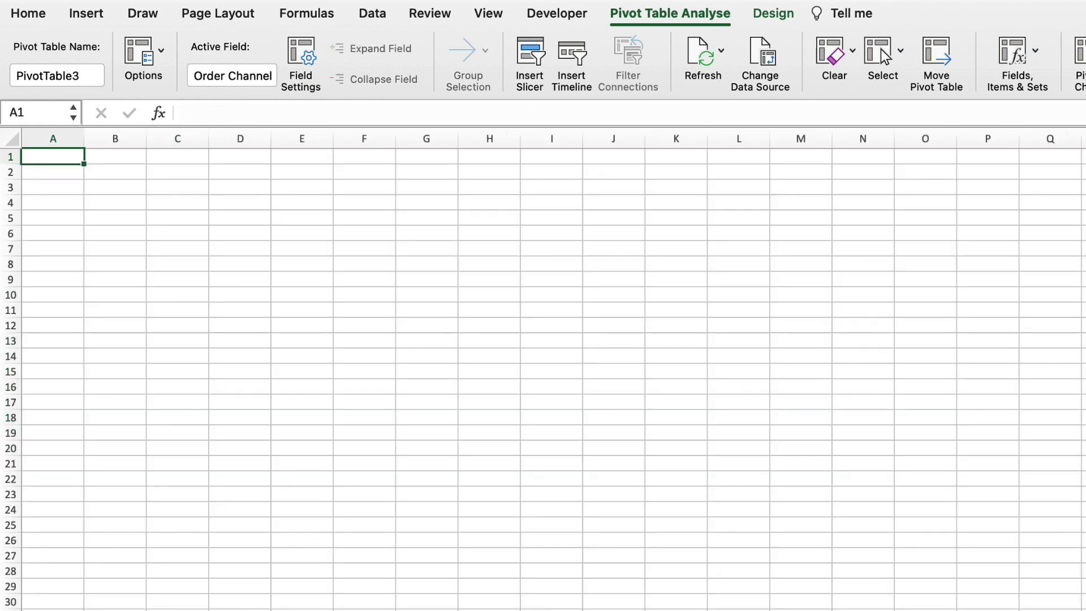
pyautogui.click(104, 187)
pyautogui.rightClick(107, 185)
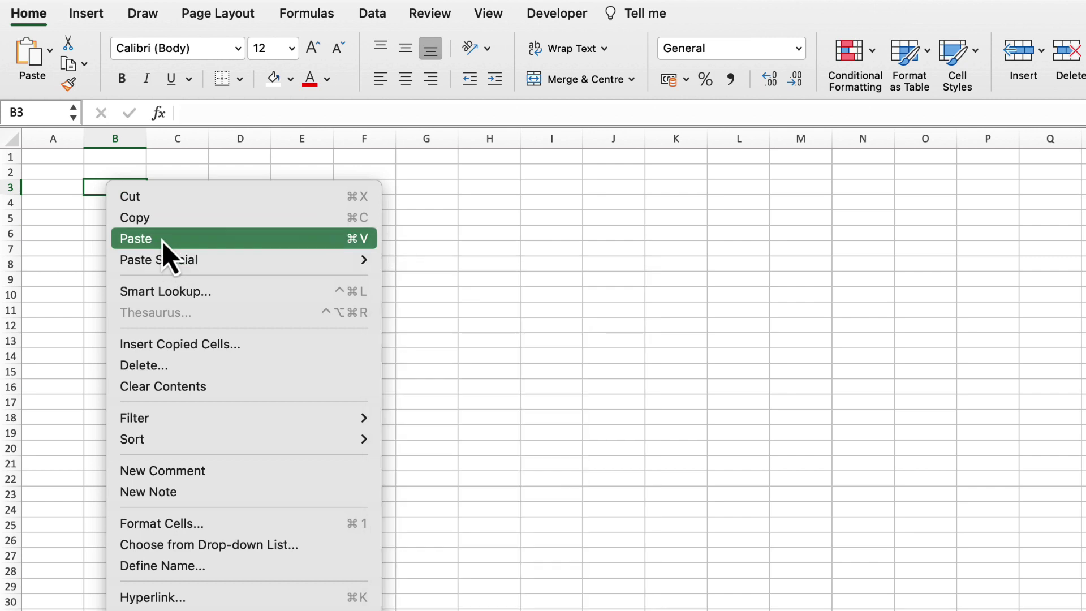
pyautogui.click(153, 239)
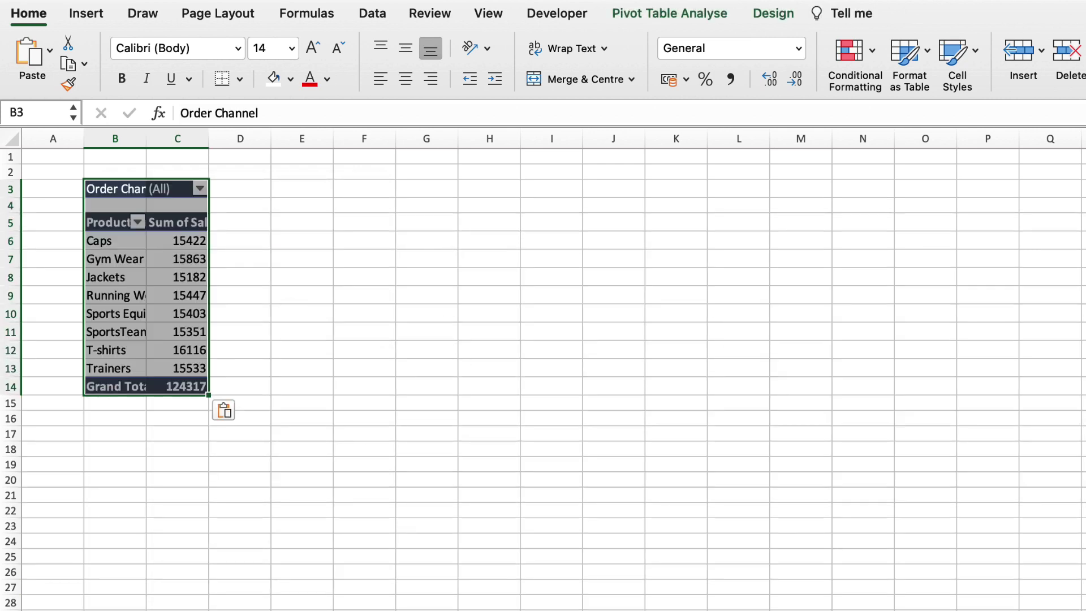
pyautogui.hotkey('ctrl', 'pageup')
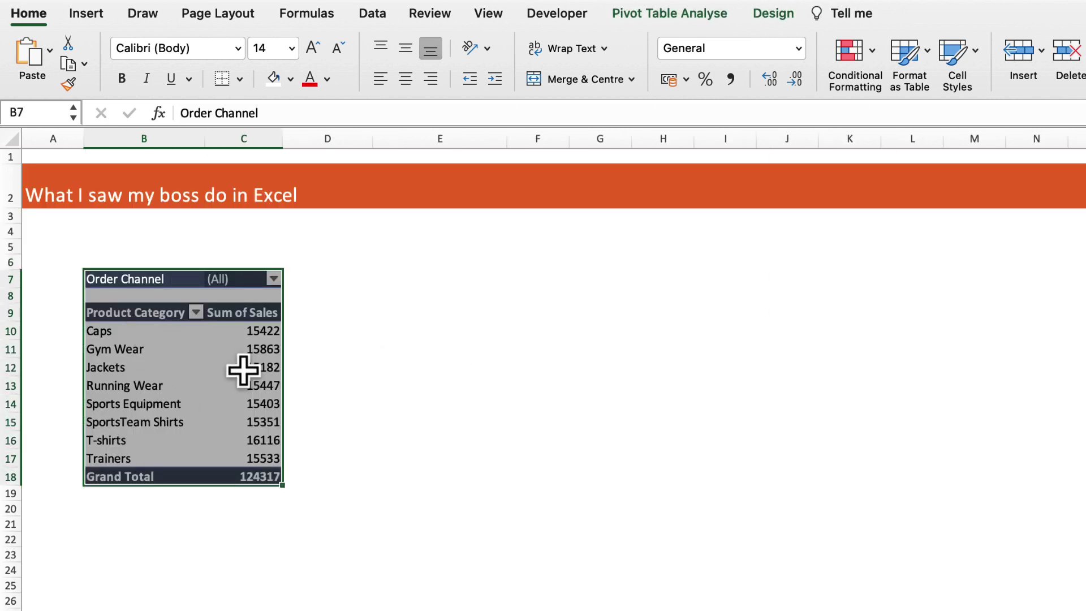
pyautogui.click(185, 330)
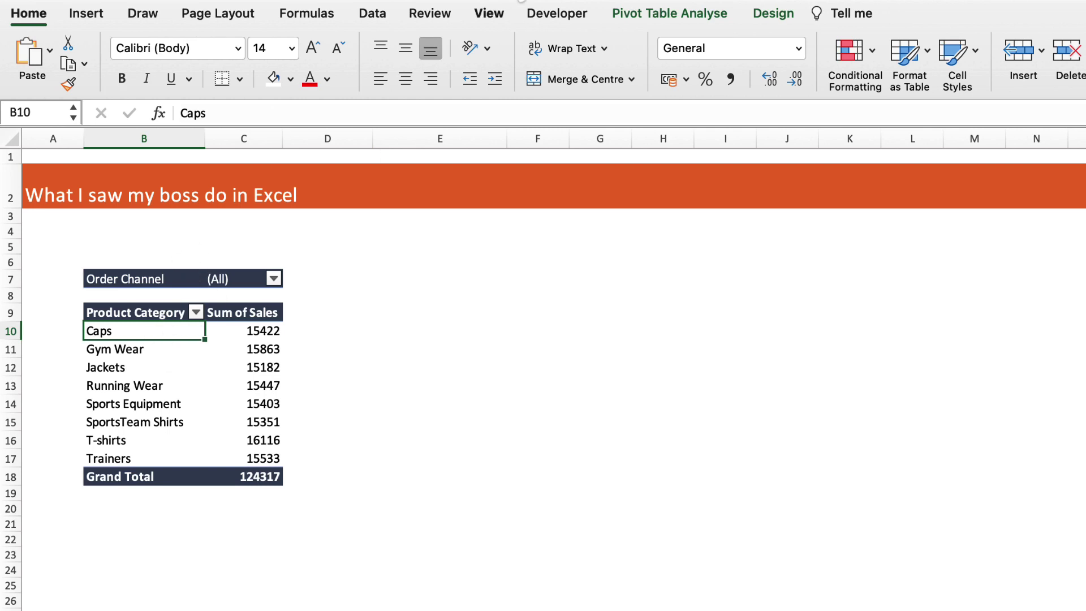
# - Run Show Report Filter Pages on Order Channel to create one sheet per channel
pyautogui.click(676, 21)
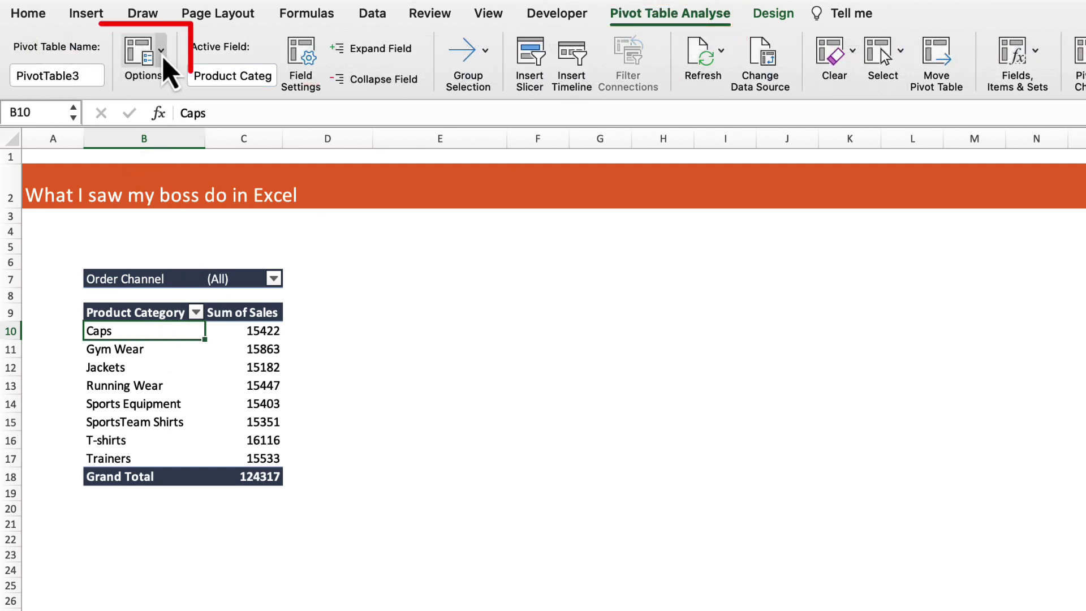
pyautogui.click(164, 57)
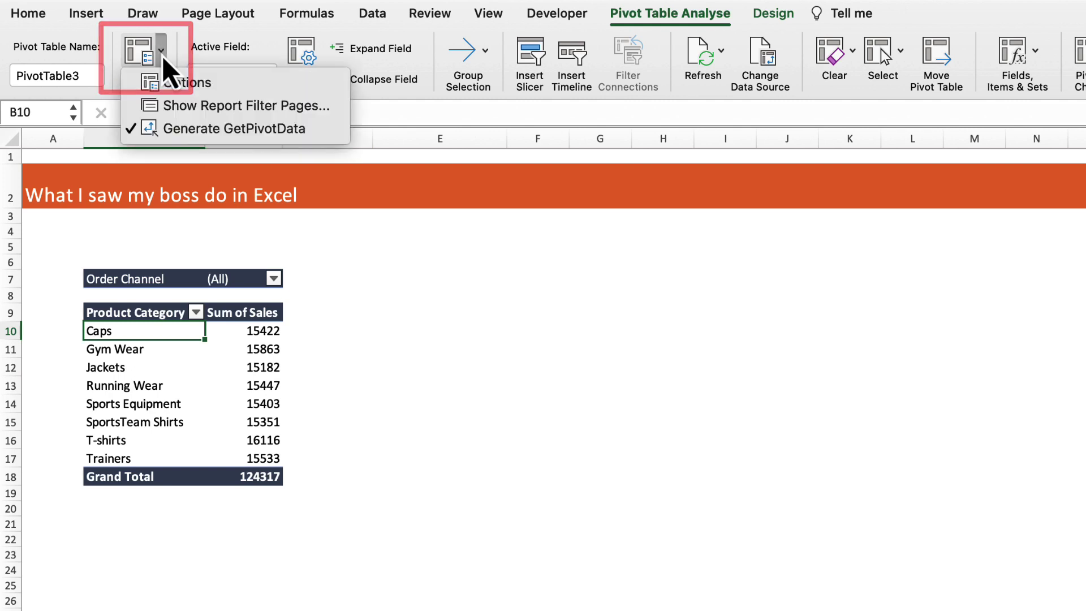
pyautogui.click(240, 108)
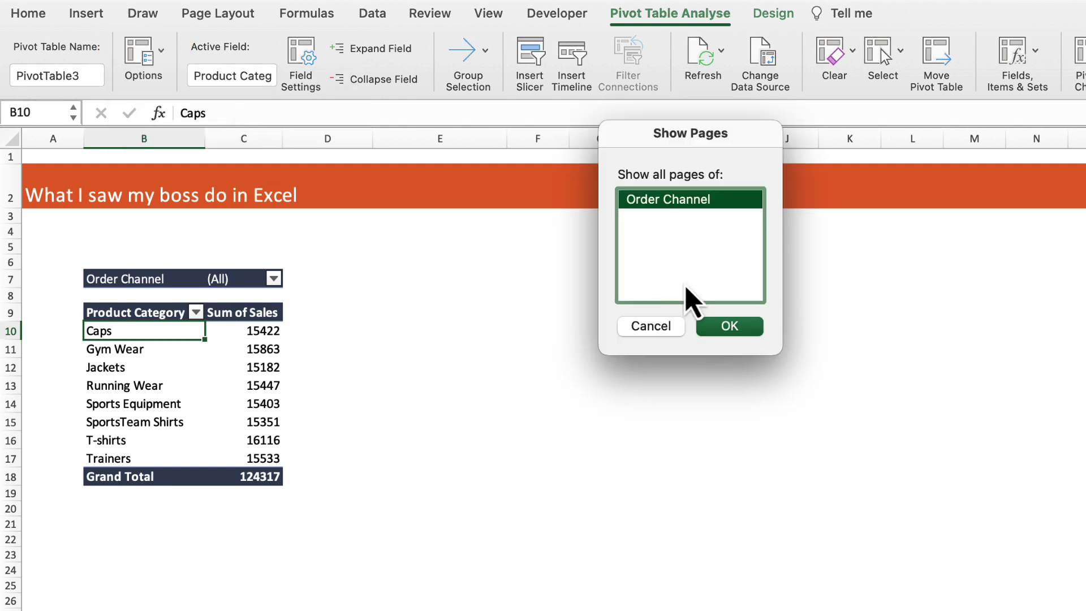
pyautogui.click(739, 331)
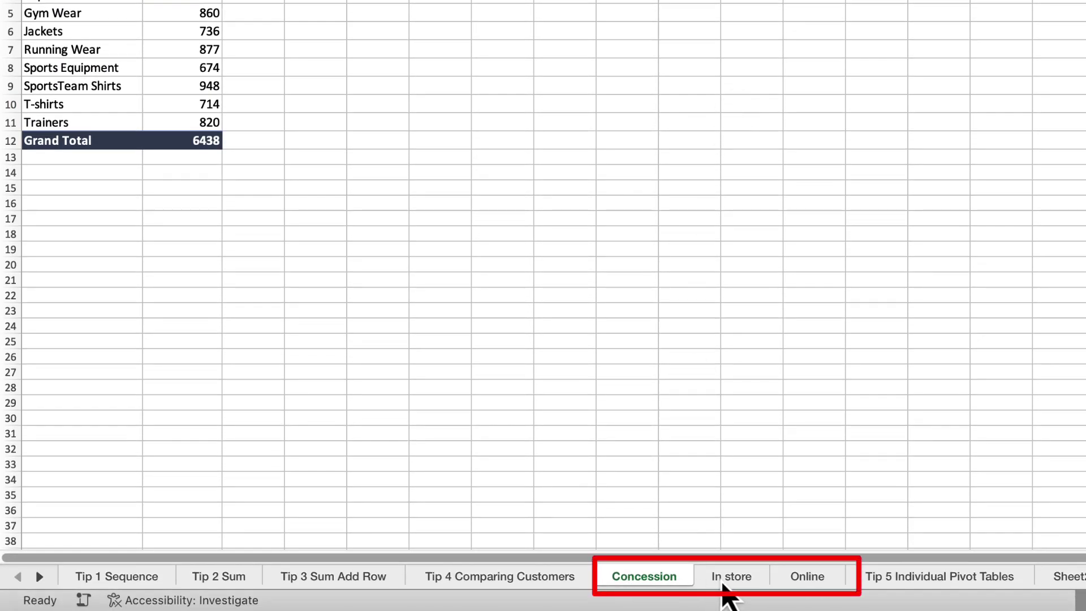
# - Browse the new Online, In store and Concession sheets
pyautogui.click(806, 588)
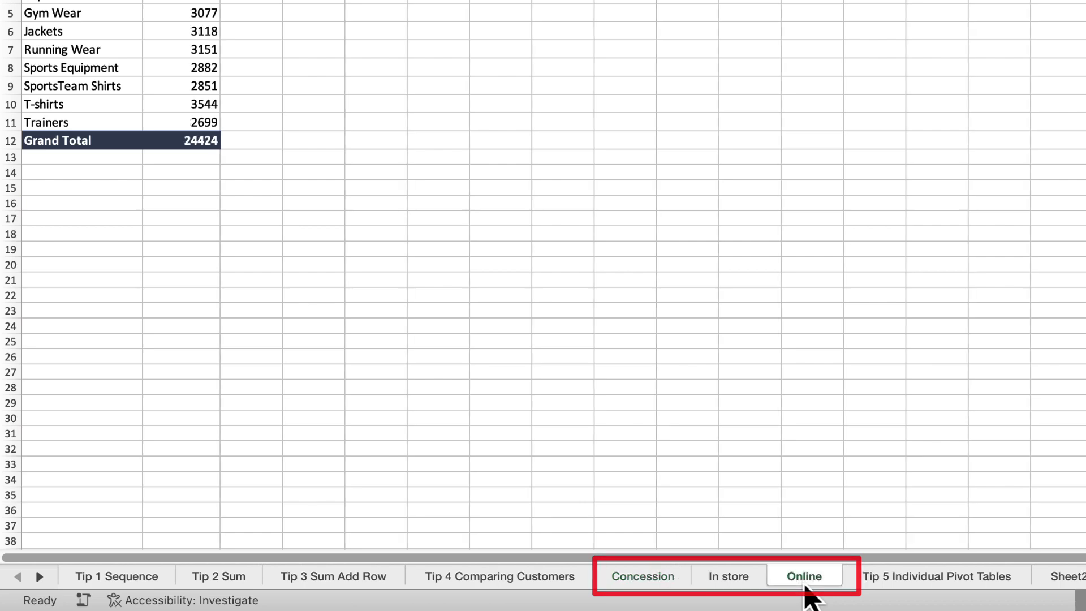
pyautogui.click(729, 588)
pyautogui.click(651, 589)
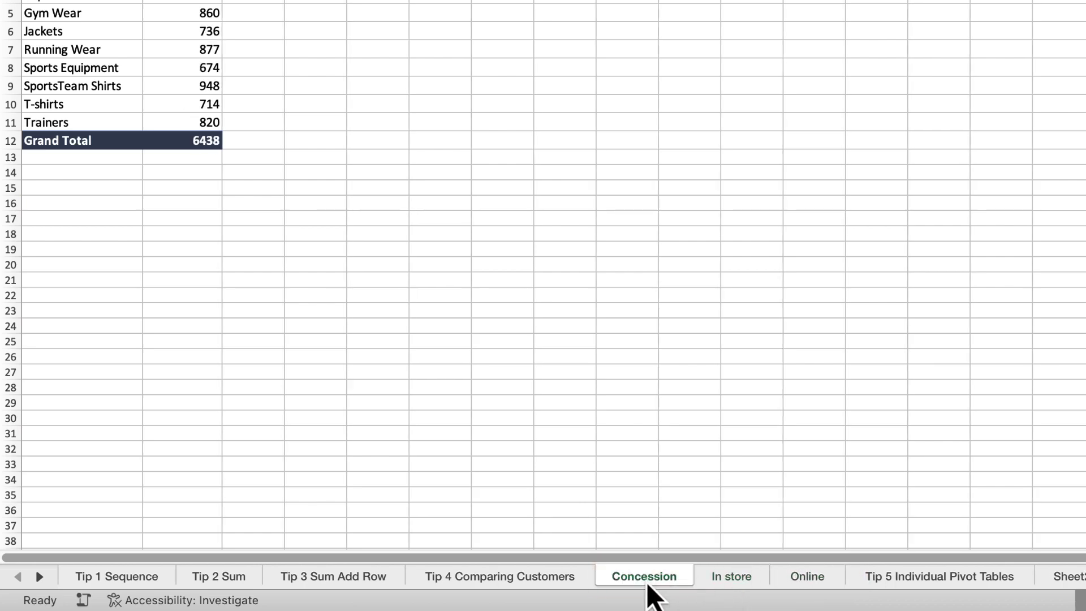
pyautogui.click(730, 588)
# - Resize the Sales column chart to 3" tall and 6" wide
pyautogui.click(808, 591)
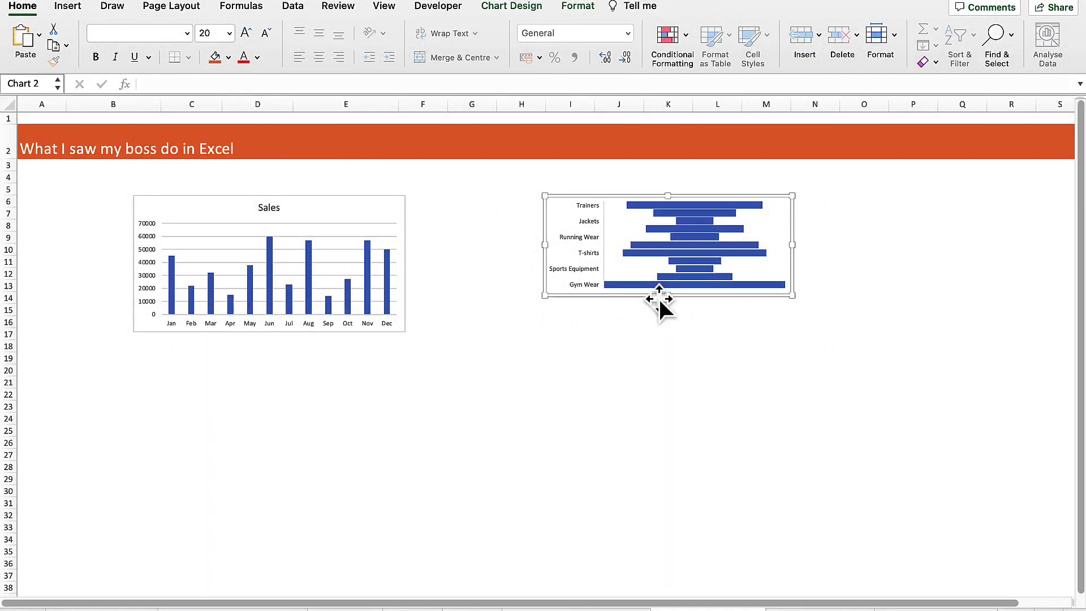
pyautogui.moveTo(669, 298); pyautogui.dragTo(671, 325)
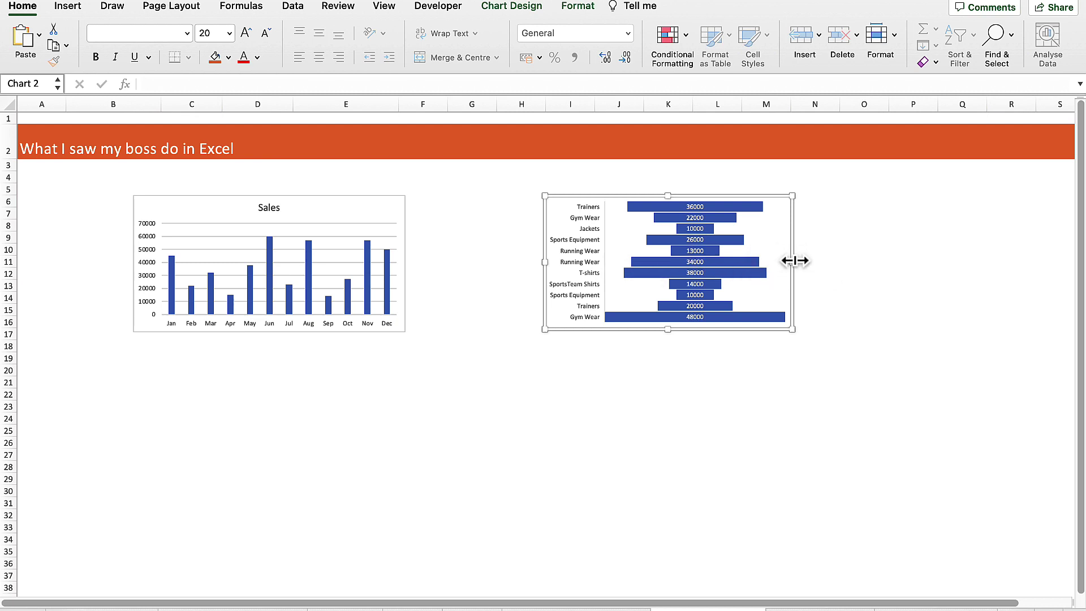
pyautogui.click(334, 212)
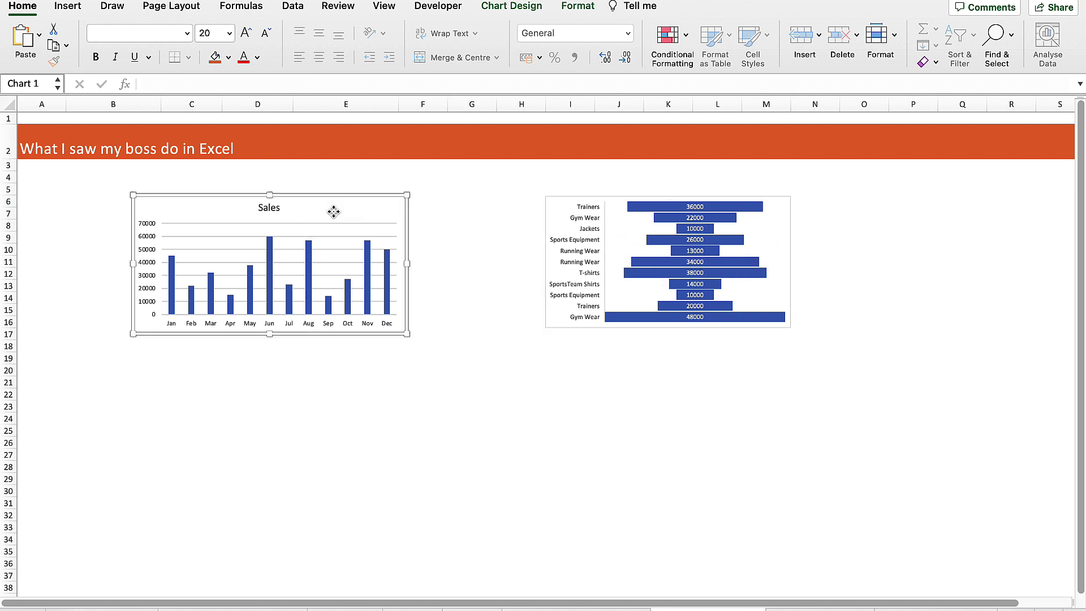
pyautogui.click(576, 7)
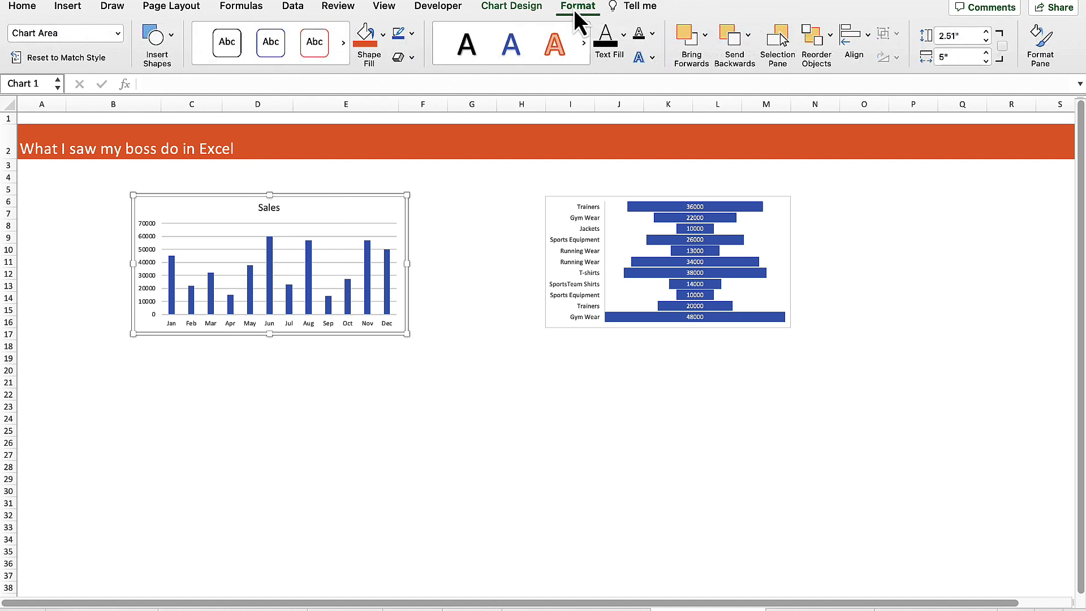
pyautogui.click(961, 39)
pyautogui.write('3')
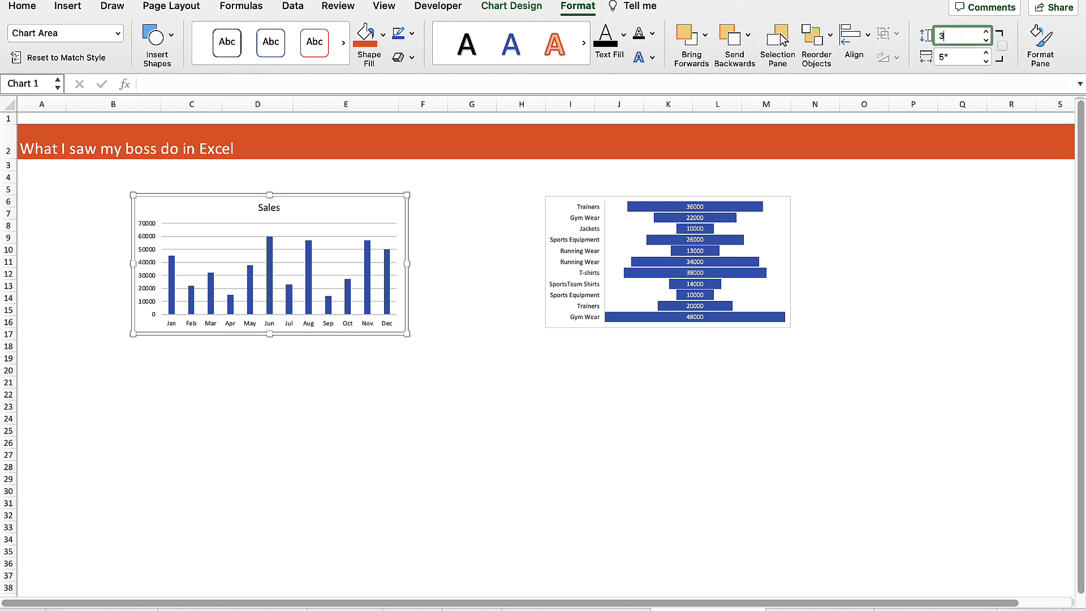
pyautogui.press('Tab')
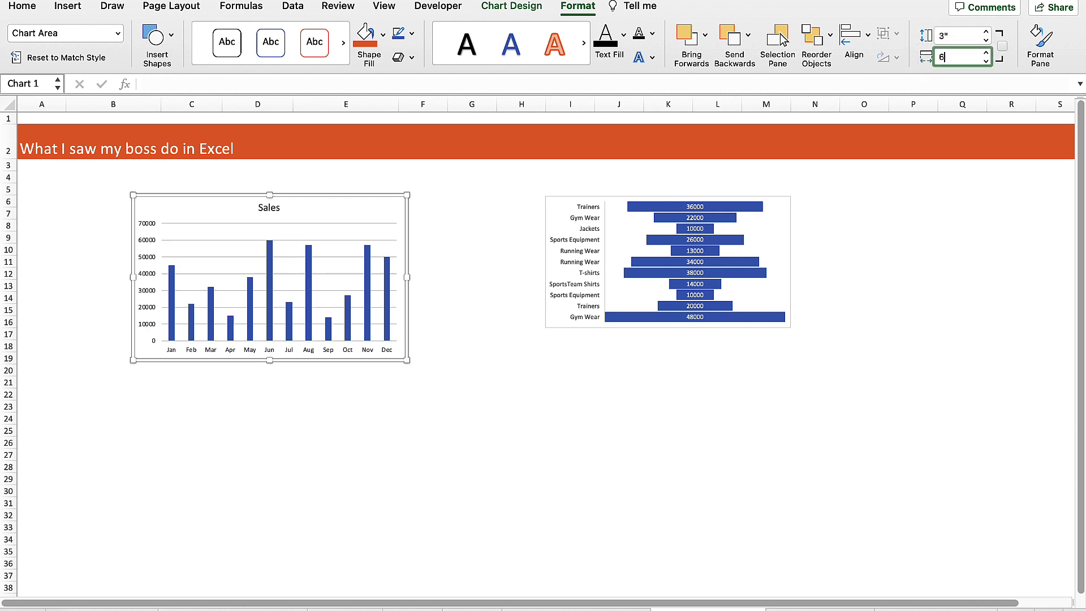
pyautogui.write('6')
pyautogui.press('Return')
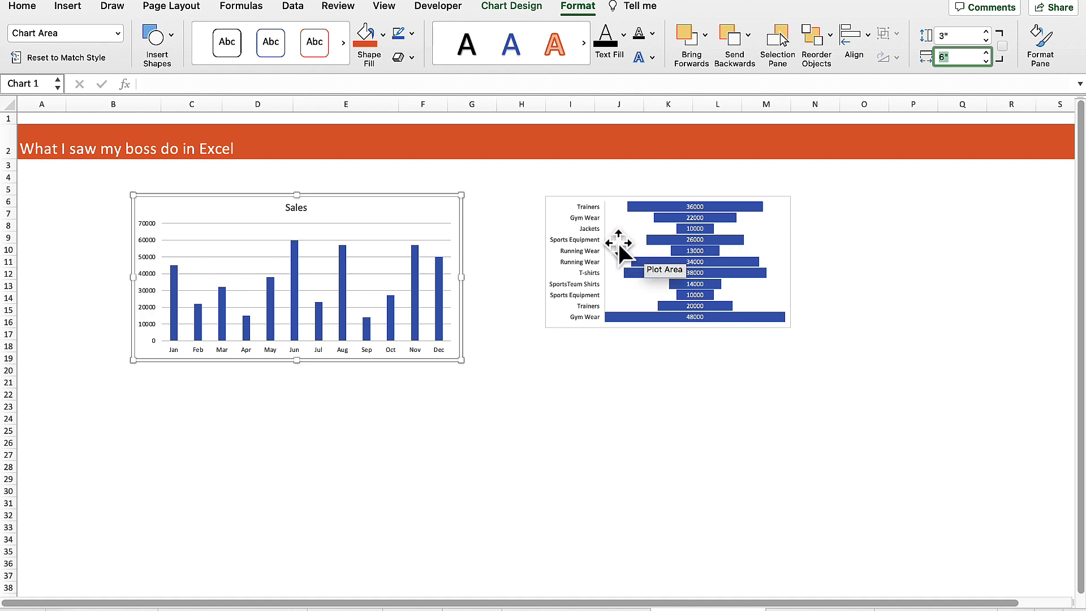
# - Give the category bar chart the same 3" height and 6" width
pyautogui.click(584, 430)
pyautogui.click(559, 211)
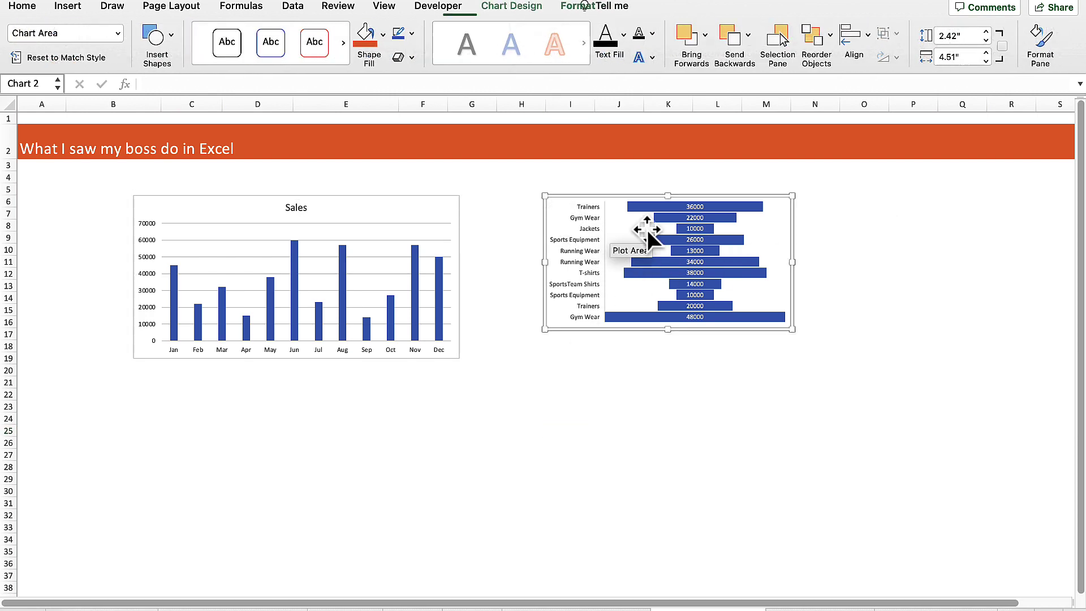
pyautogui.click(959, 36)
pyautogui.write('3')
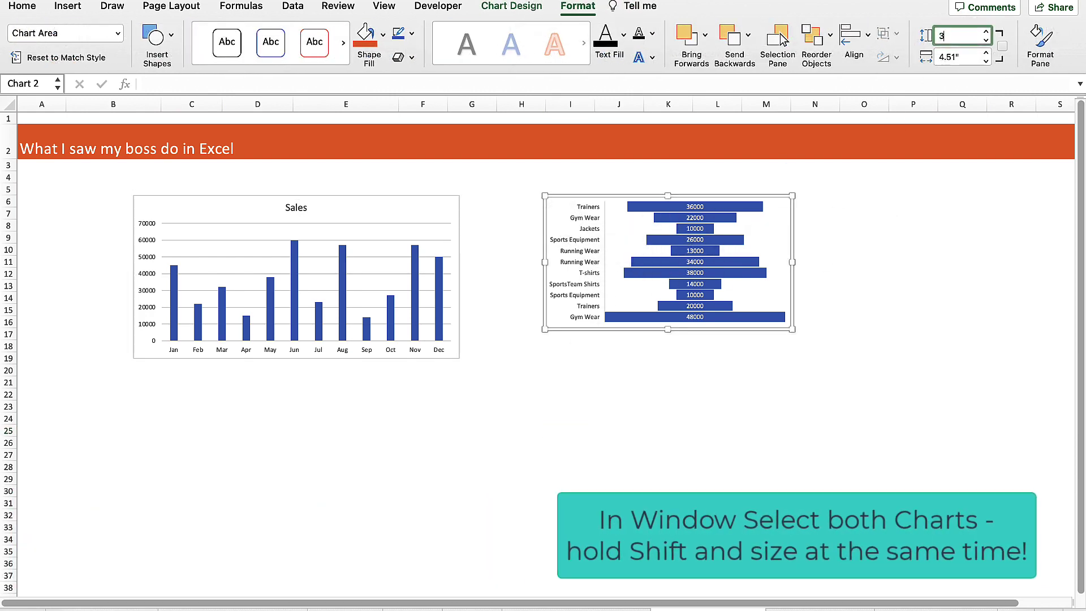
pyautogui.press('Tab')
pyautogui.write('6')
pyautogui.click(765, 430)
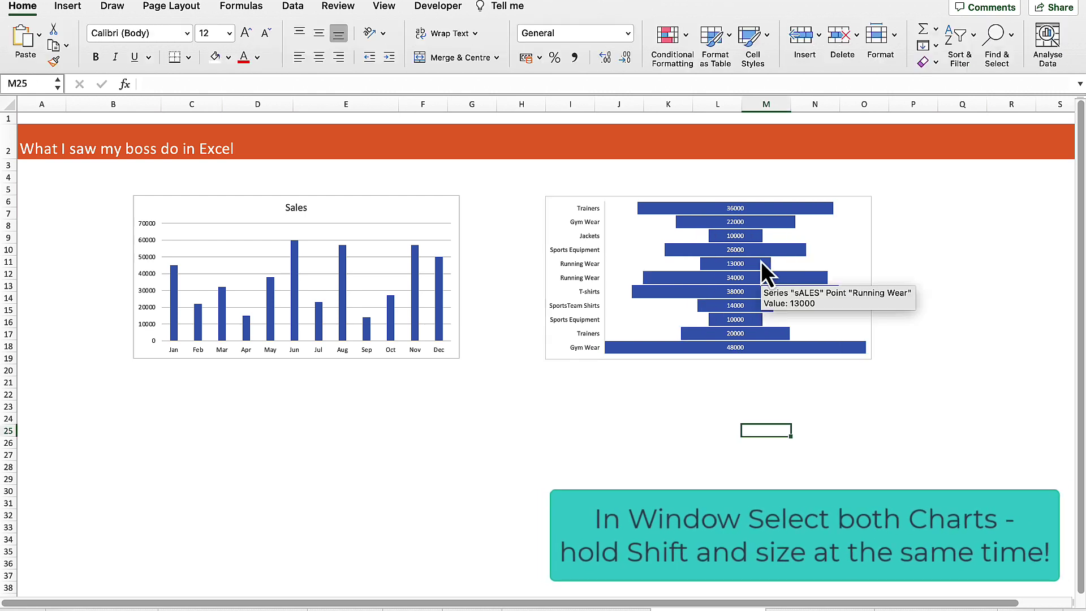
pyautogui.moveTo(775, 313)
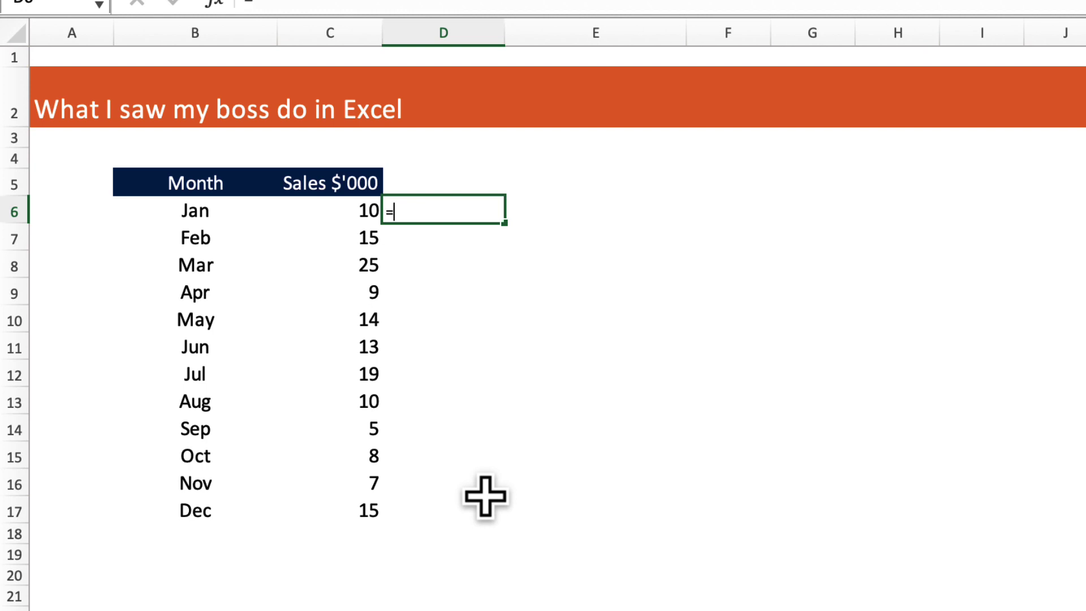
pyautogui.press('Left')
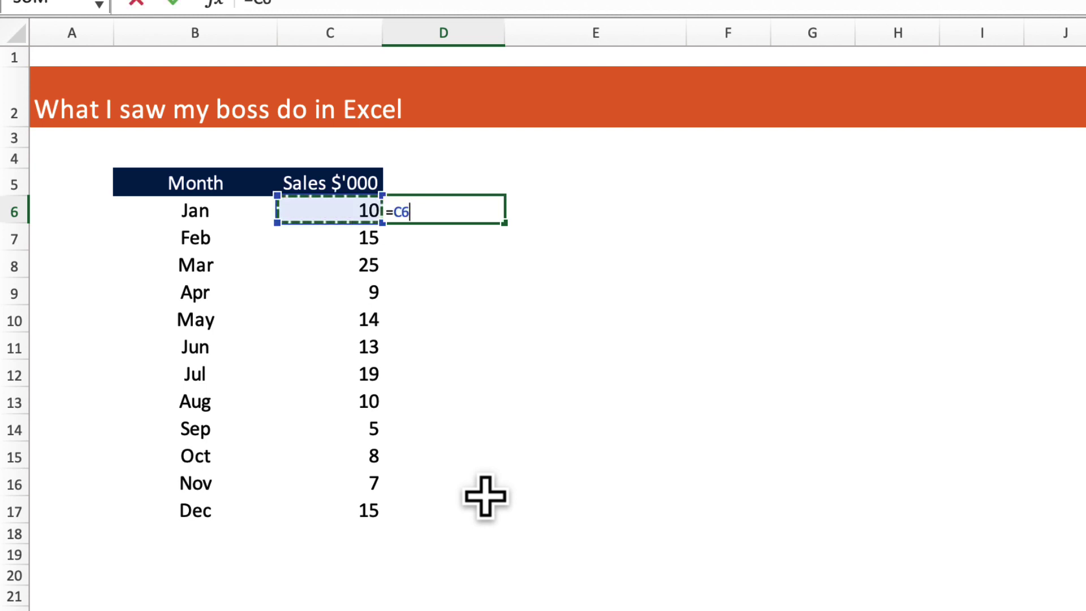
pyautogui.write('*1000')
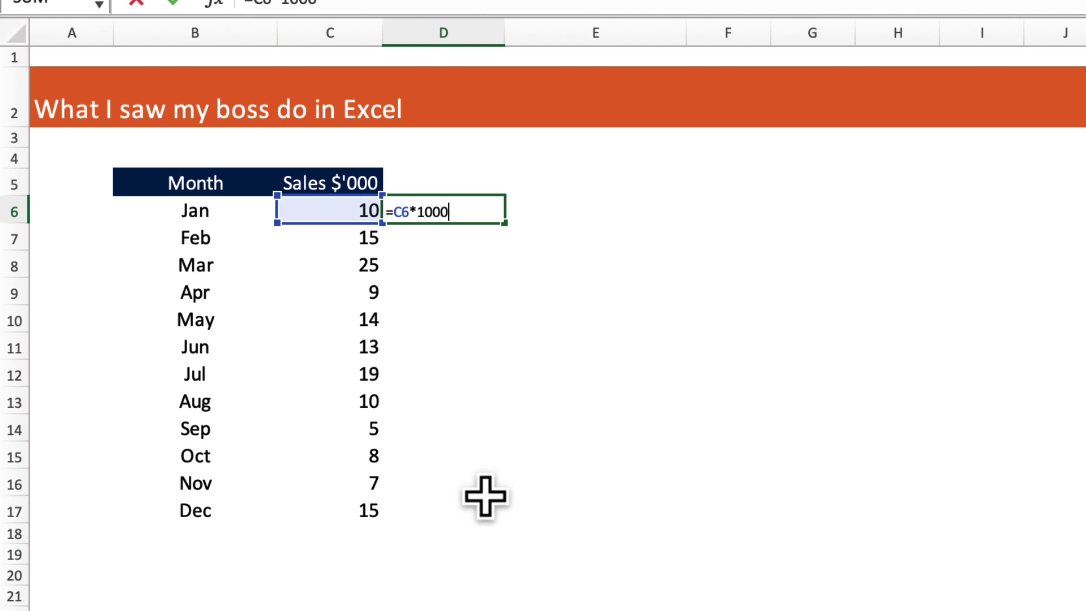
pyautogui.press('Return')
pyautogui.press('Up')
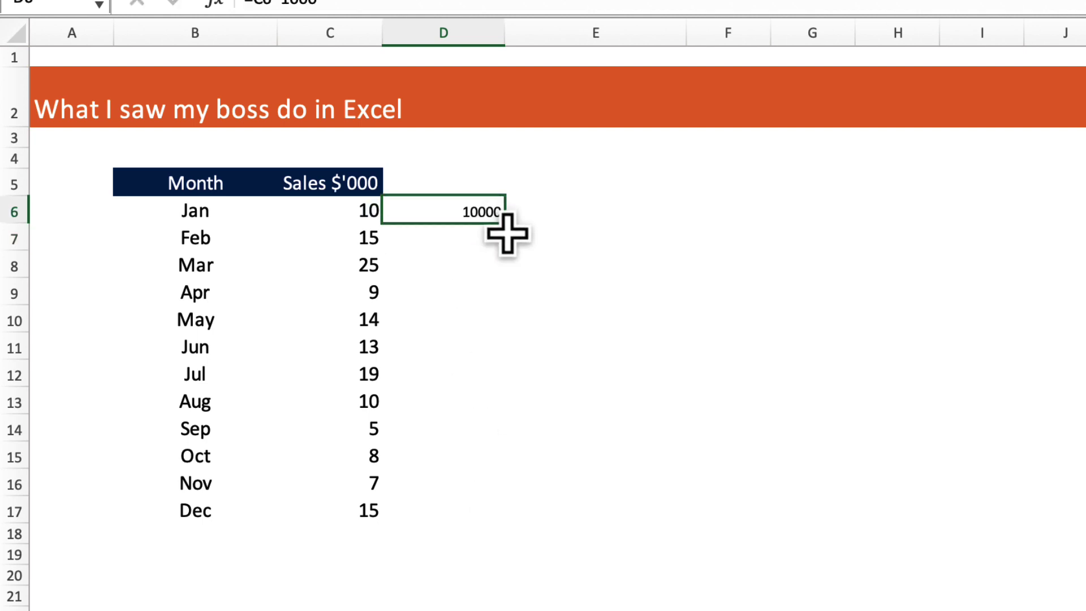
pyautogui.moveTo(505, 223); pyautogui.dragTo(502, 520)
pyautogui.rightClick(453, 244)
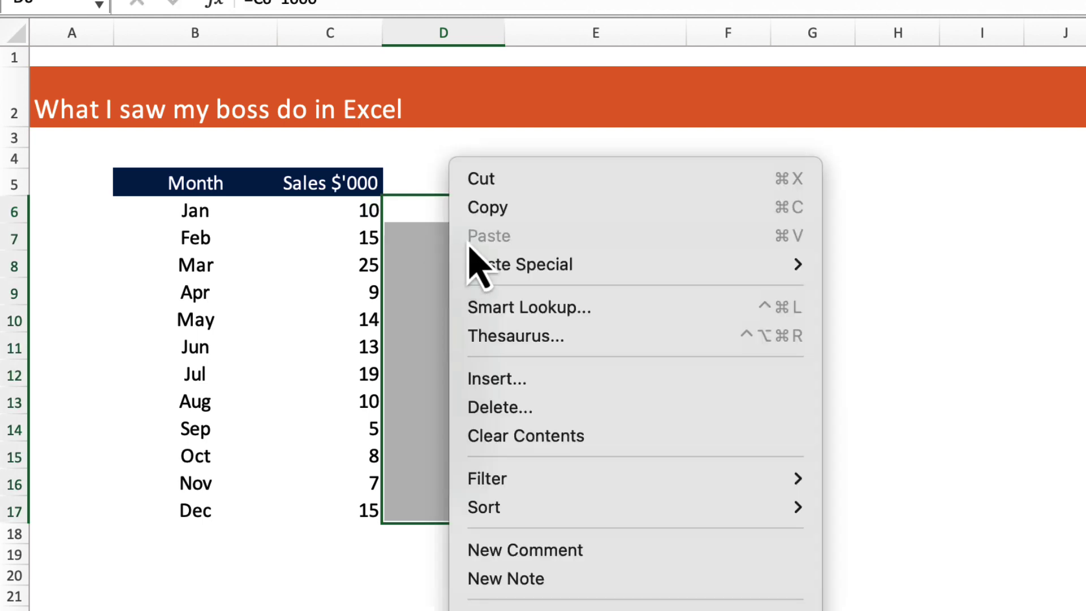
pyautogui.click(532, 208)
pyautogui.click(311, 205)
pyautogui.rightClick(320, 208)
pyautogui.moveTo(445, 266)
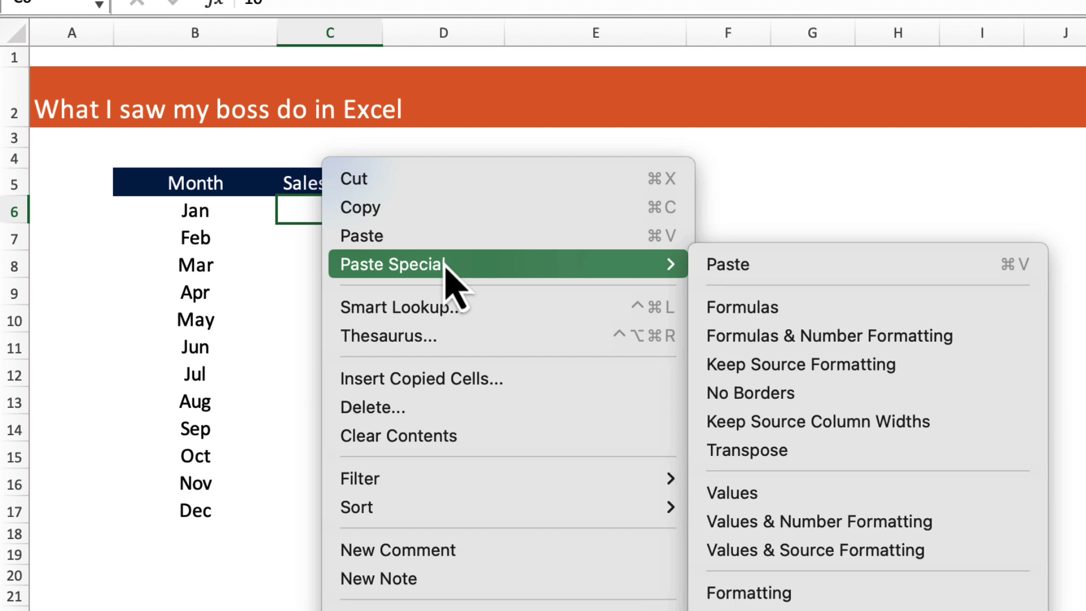
pyautogui.click(856, 494)
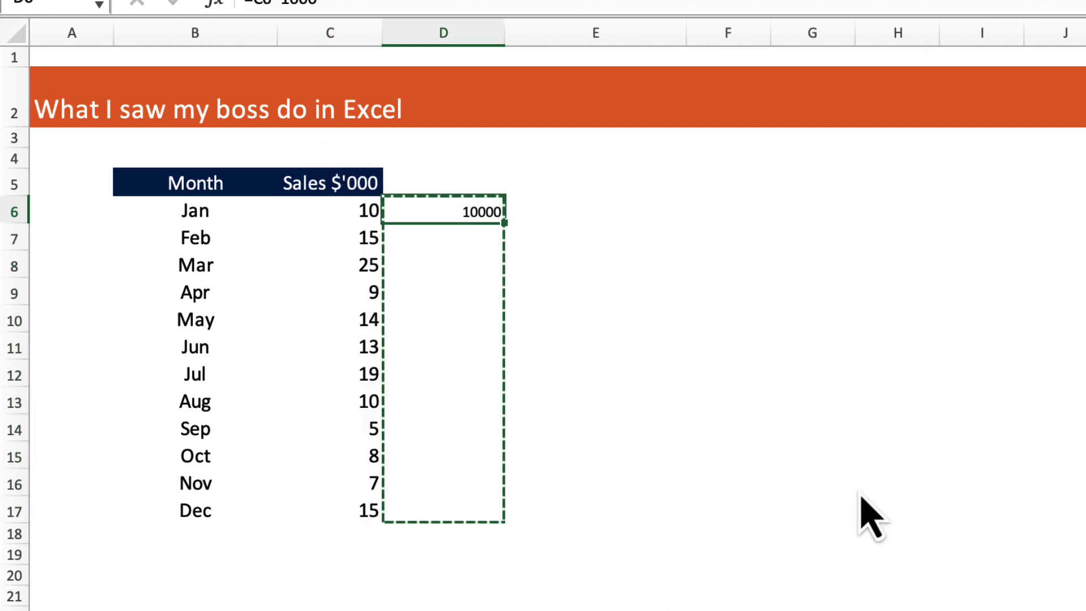
# - Enter 1000 in an empty helper cell and copy it
pyautogui.press('Delete')
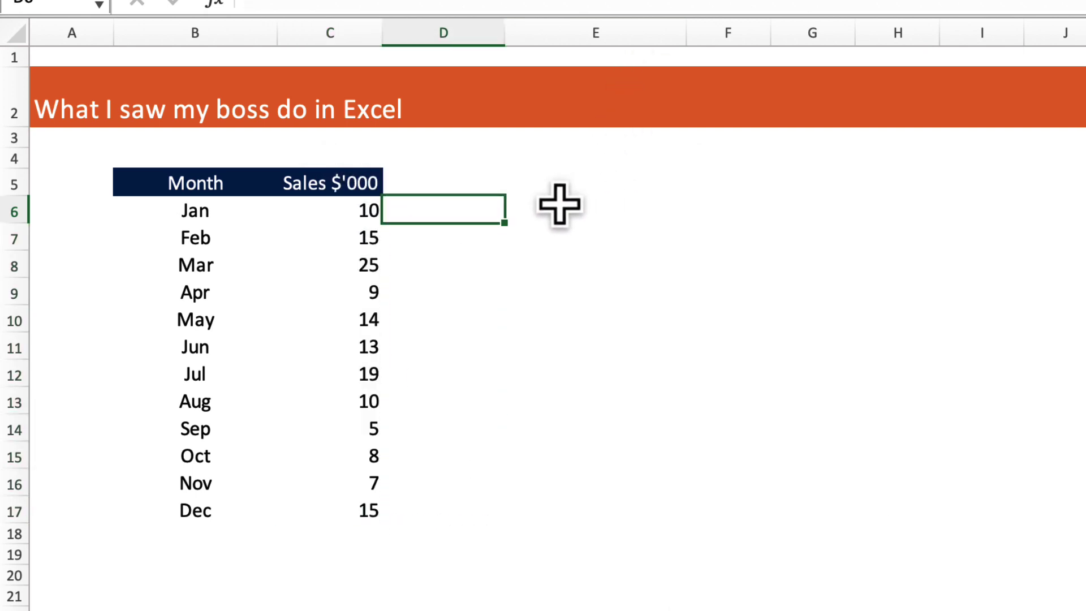
pyautogui.click(574, 209)
pyautogui.write('1000')
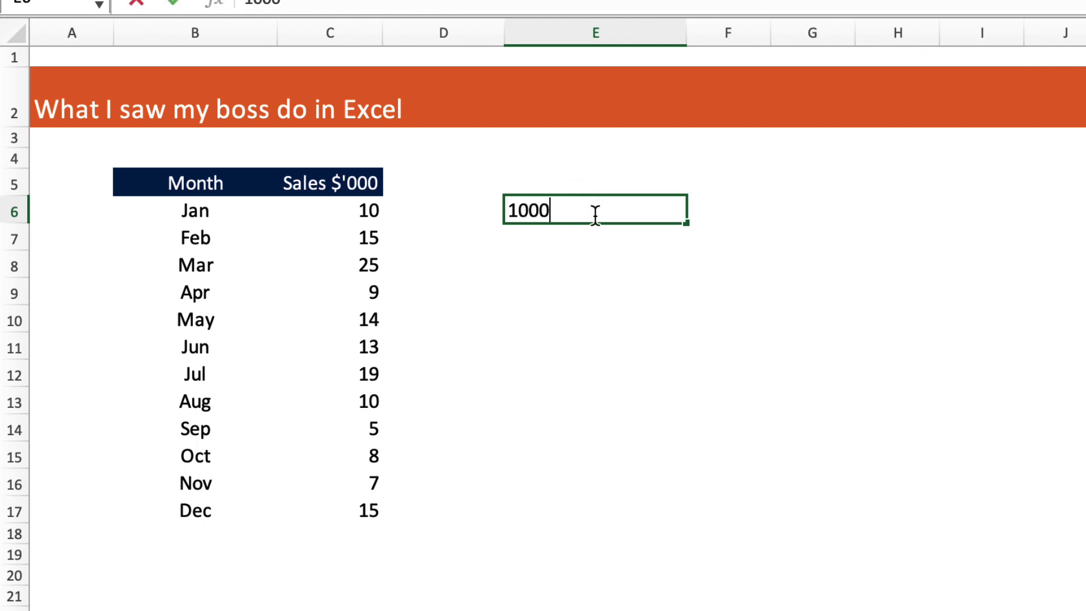
pyautogui.press('Return')
pyautogui.click(594, 207)
pyautogui.hotkey('ctrl', 'c')
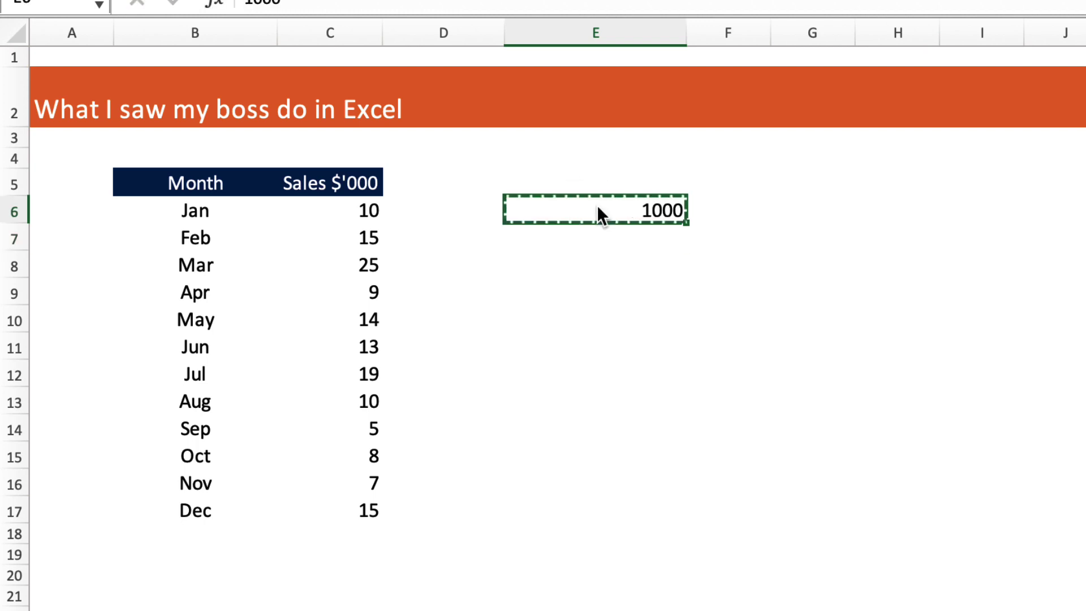
# - Paste Special with Multiply onto the Jan–Dec sales figures in C6:C17
pyautogui.click(339, 211)
pyautogui.hotkey('ctrl', 'shift', 'Down')
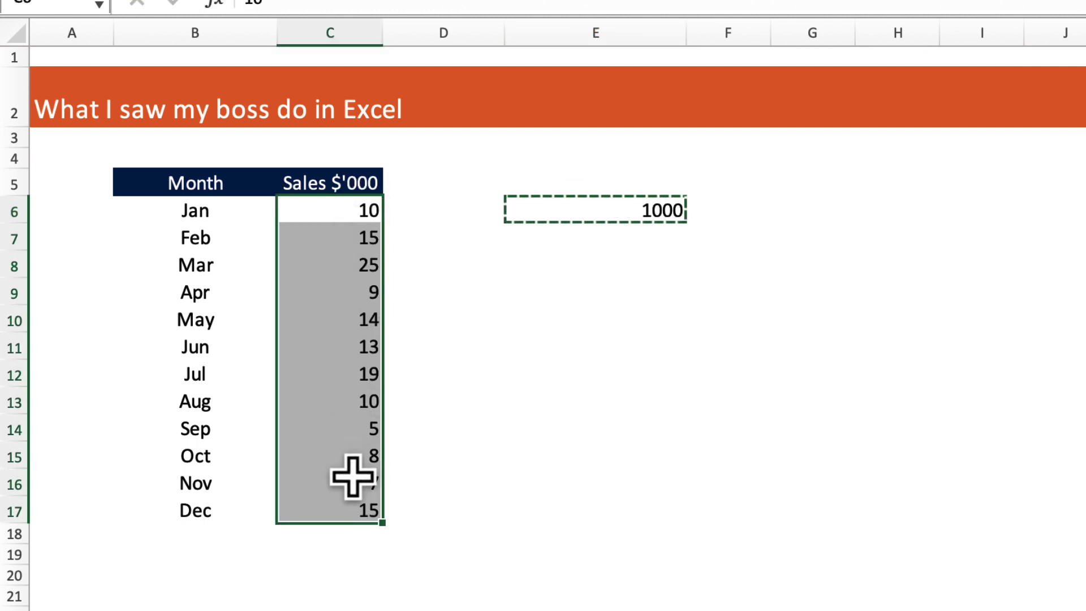
pyautogui.rightClick(346, 273)
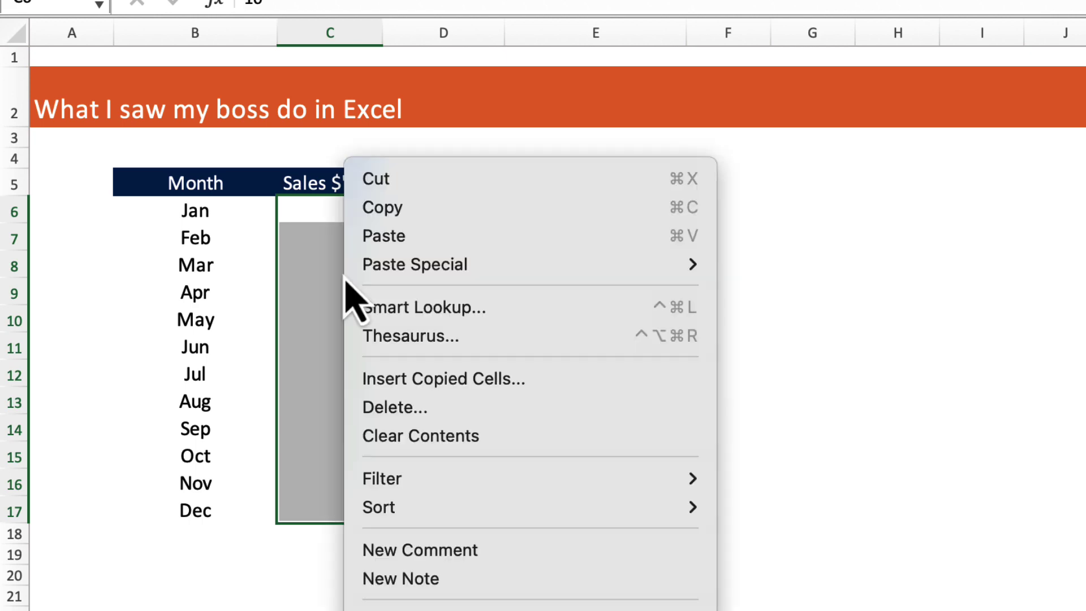
pyautogui.moveTo(471, 273)
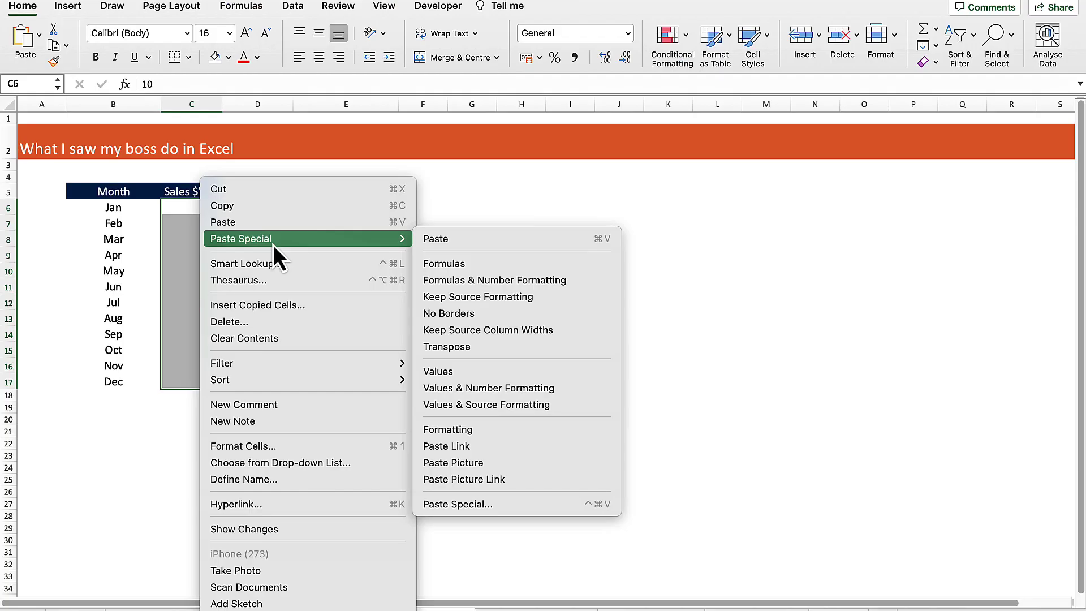
pyautogui.click(501, 505)
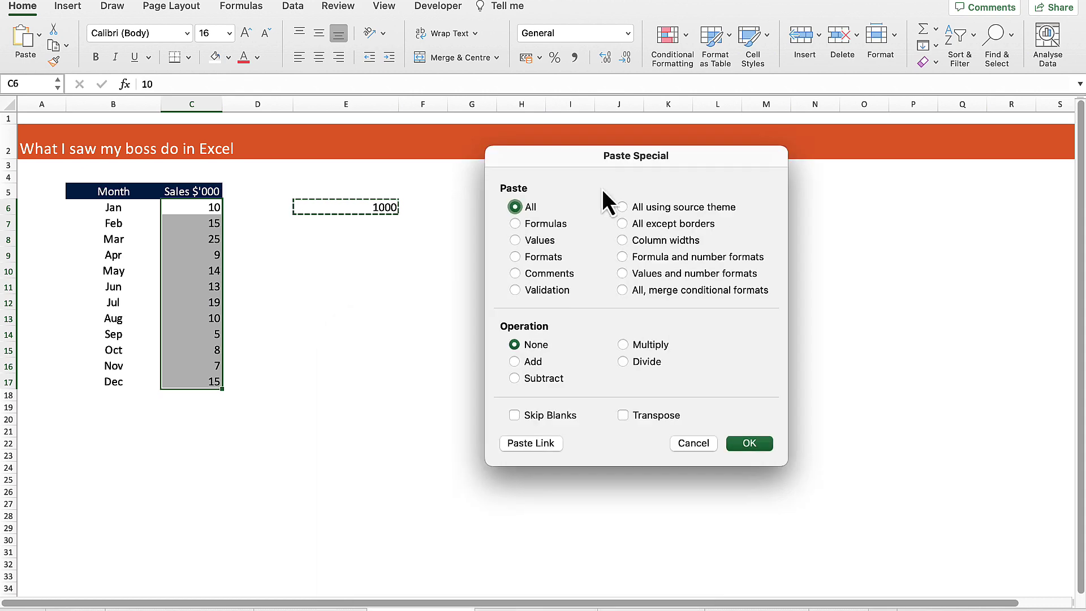
pyautogui.click(624, 345)
pyautogui.click(762, 442)
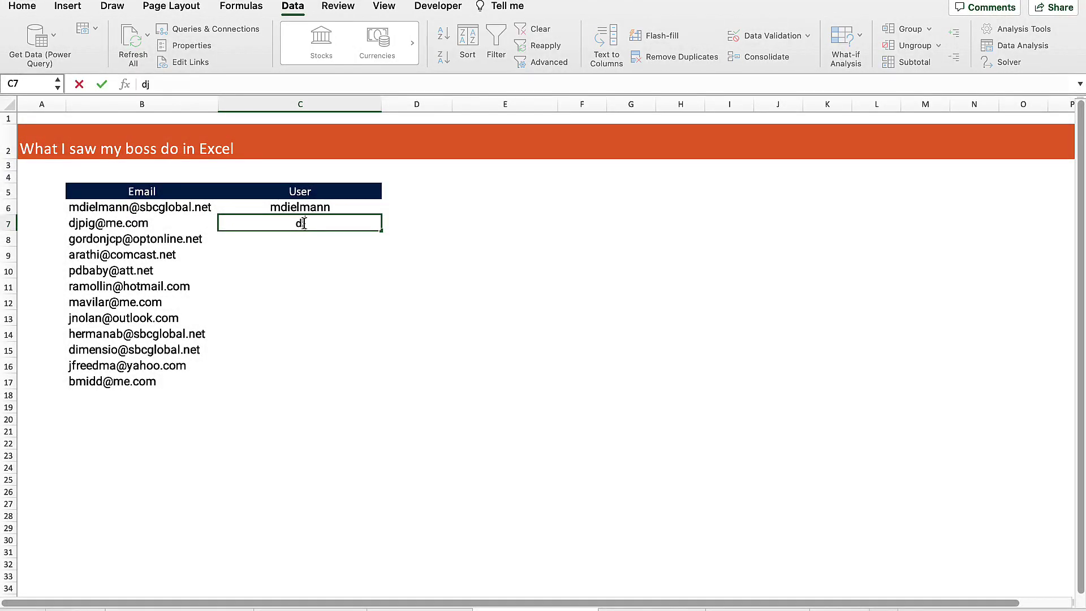
# - After the example usernames, select User cells C6:C17 and Flash Fill them with Ctrl+E
pyautogui.press('Return')
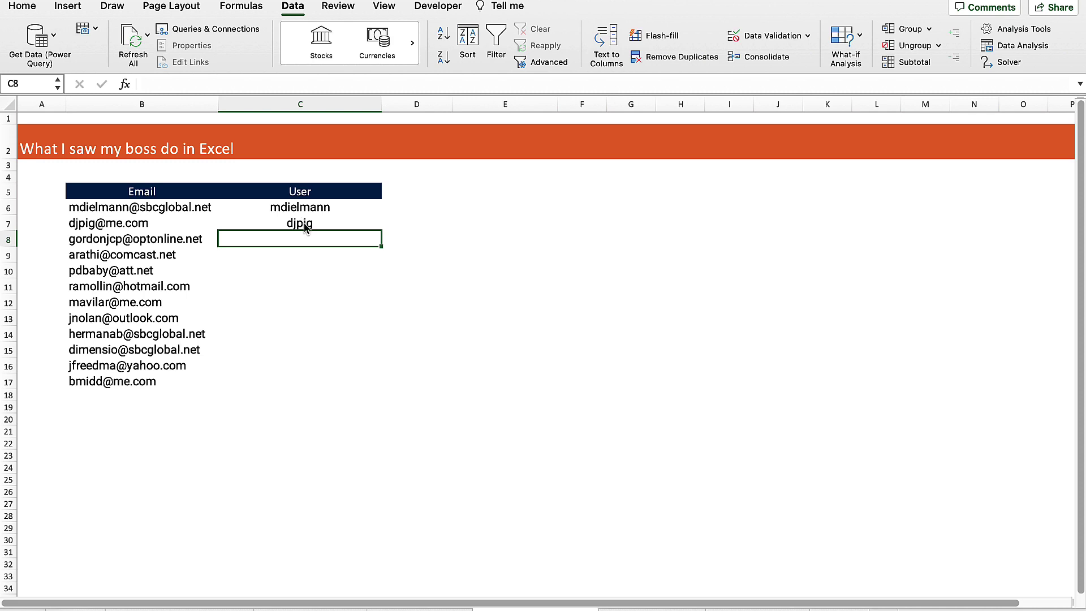
pyautogui.click(305, 225)
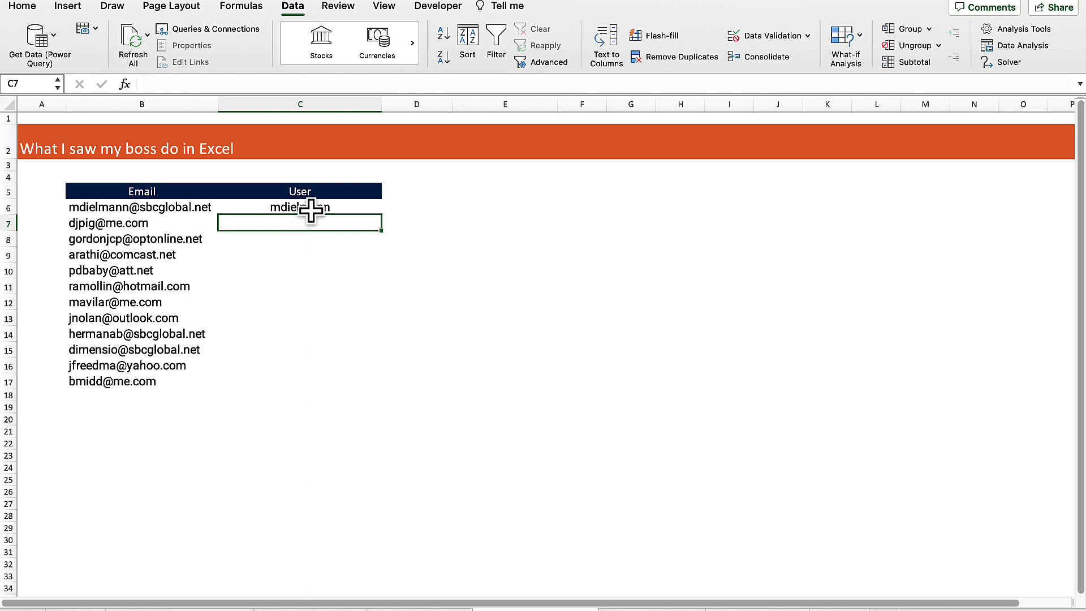
pyautogui.click(313, 208)
pyautogui.moveTo(313, 211); pyautogui.dragTo(306, 380)
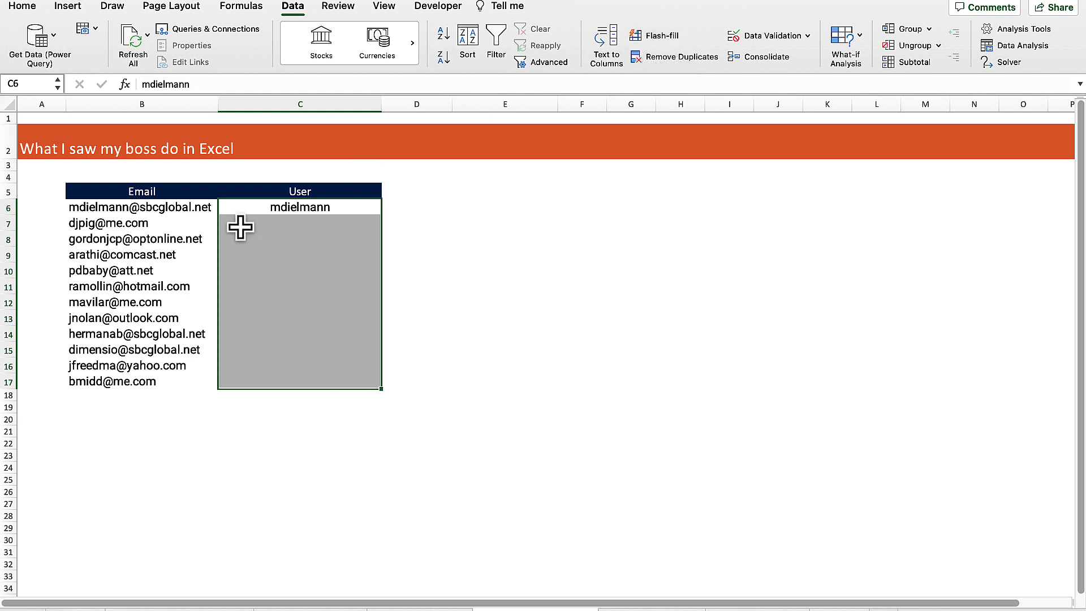
pyautogui.hotkey('ctrl', 'e')
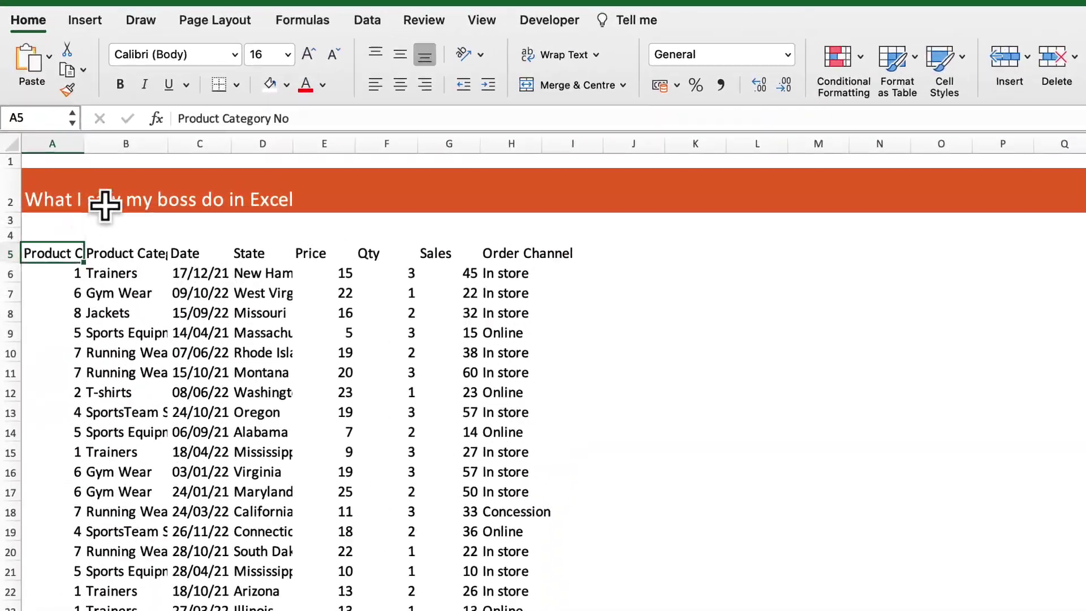
# - Autofit the Product Category column, then toggle the A5:H5 header filter on and off
pyautogui.doubleClick(171, 141)
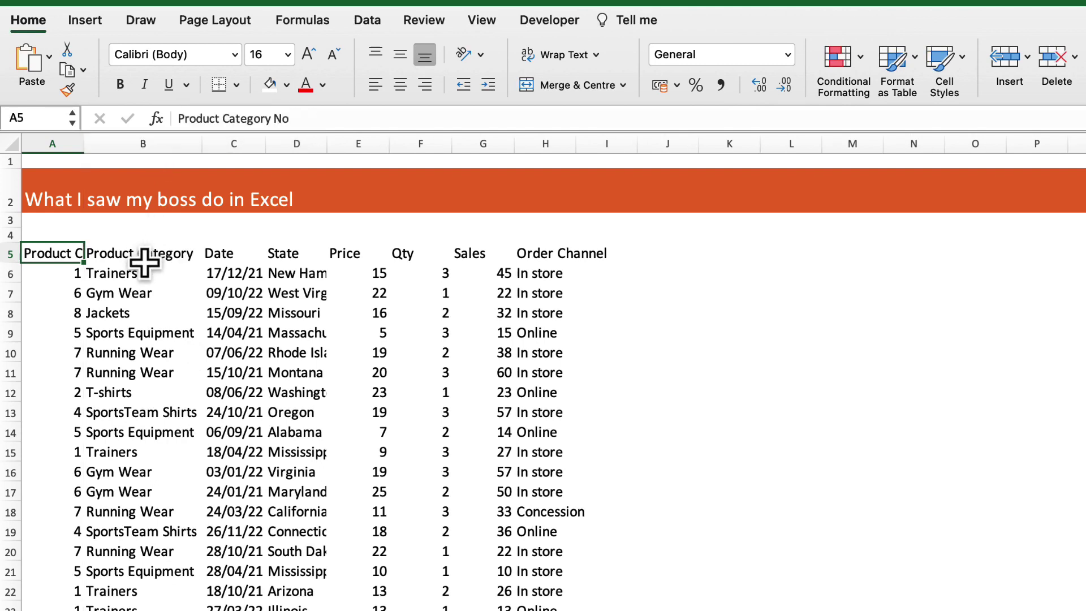
pyautogui.moveTo(73, 250); pyautogui.dragTo(555, 248)
pyautogui.click(366, 21)
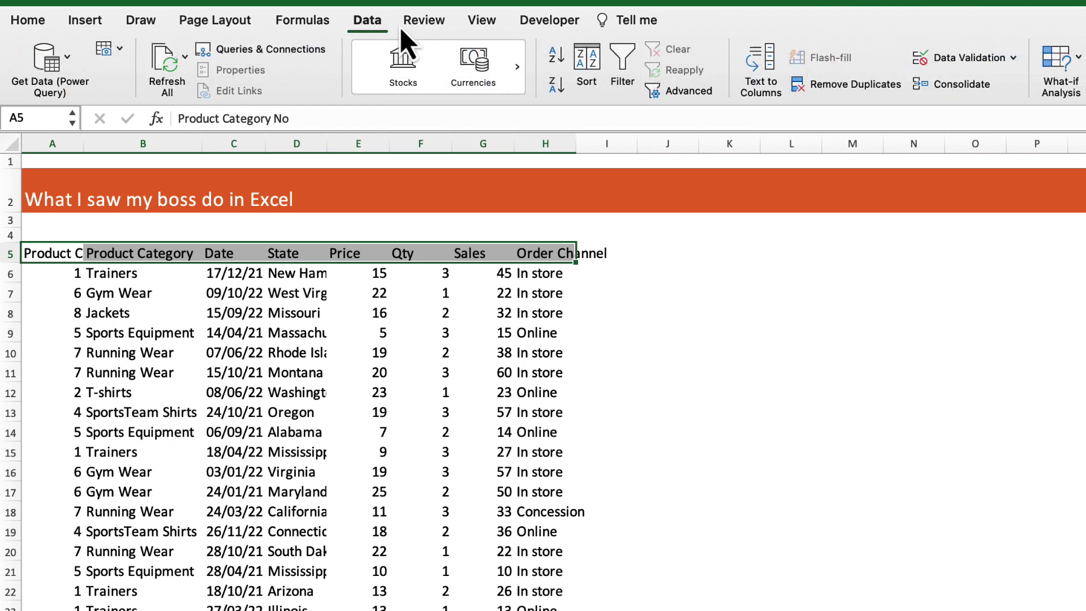
pyautogui.click(620, 62)
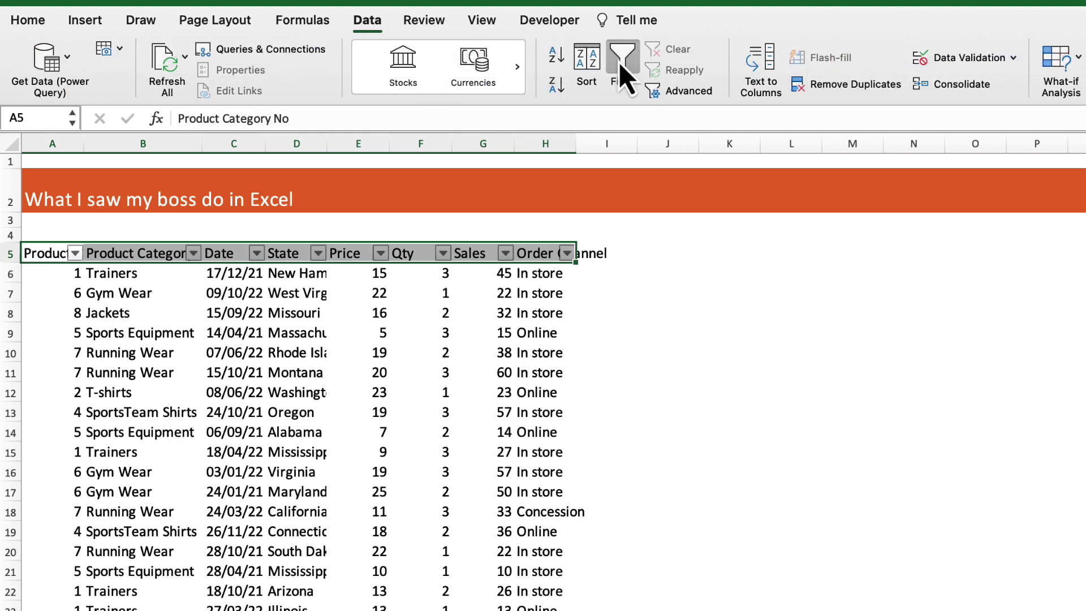
pyautogui.click(193, 253)
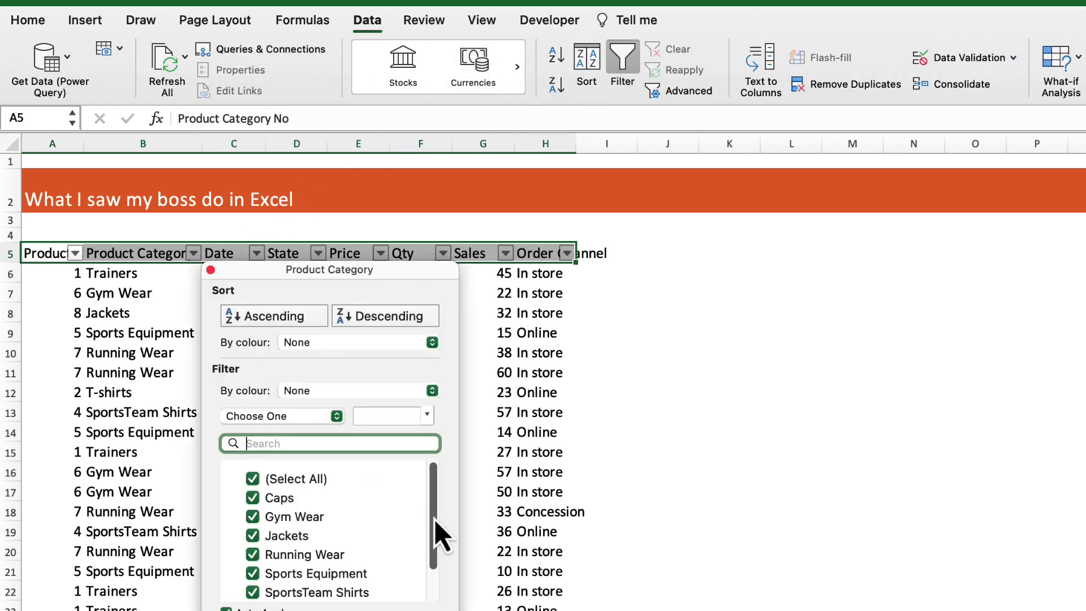
pyautogui.scroll(-2, 435, 519)
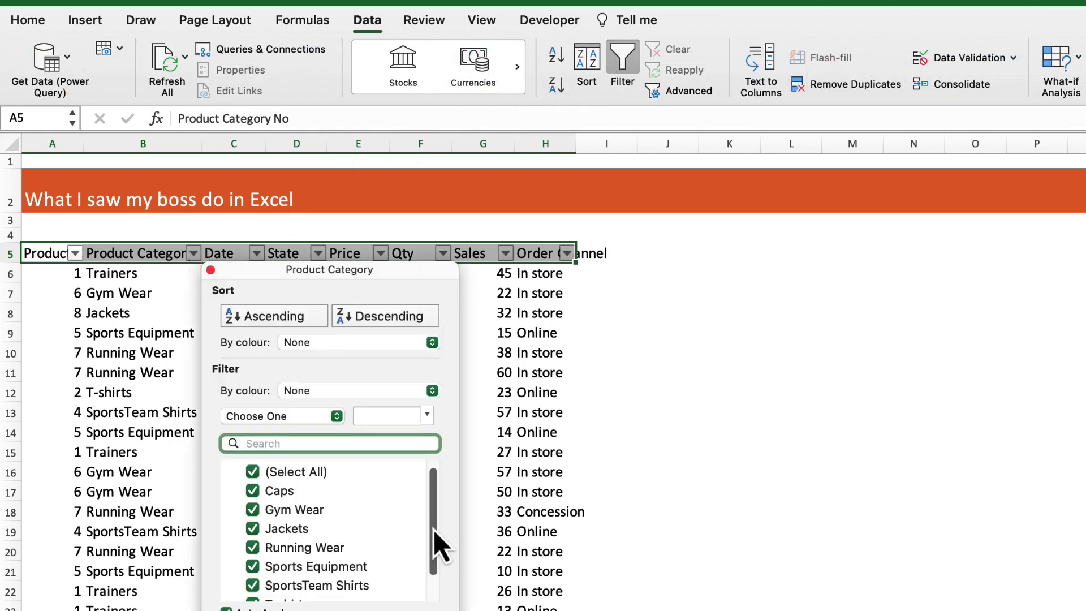
pyautogui.click(569, 393)
pyautogui.click(631, 54)
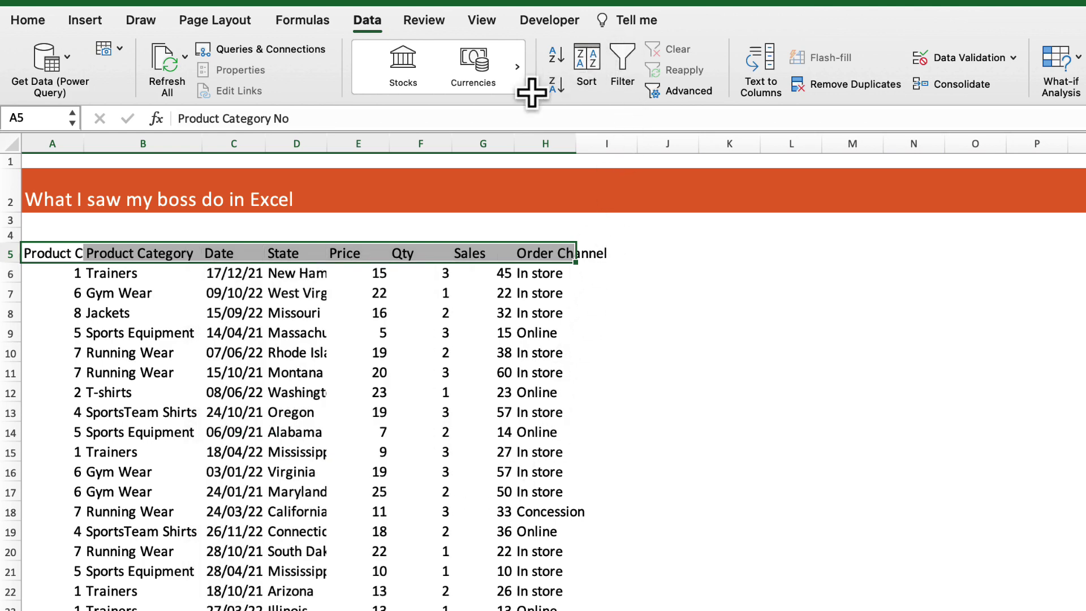
# - Filter the table by cell B6's value so only Trainers rows show
pyautogui.click(115, 272)
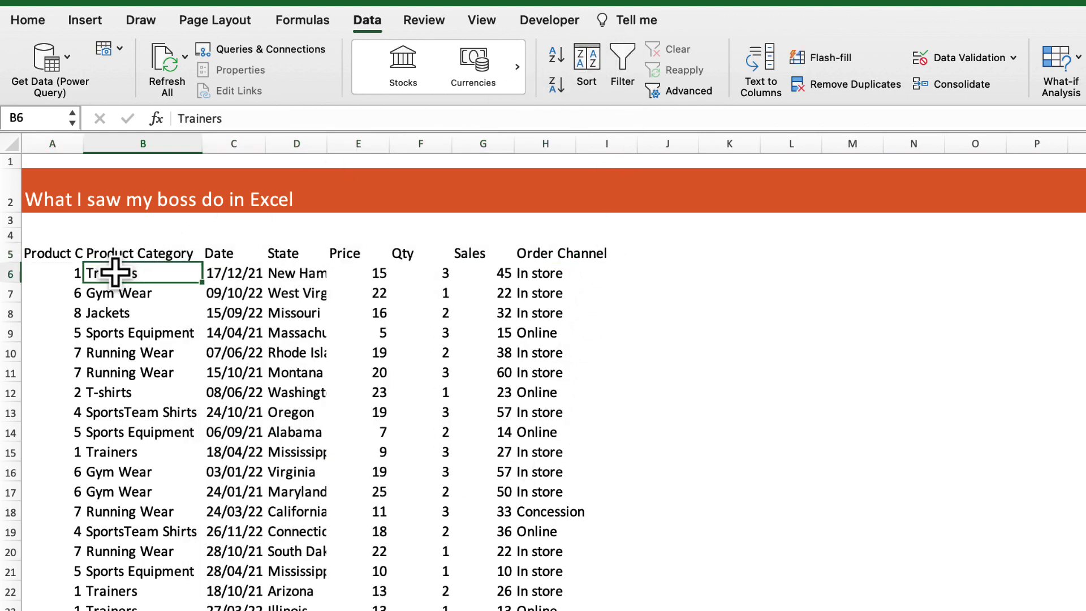
pyautogui.rightClick(115, 272)
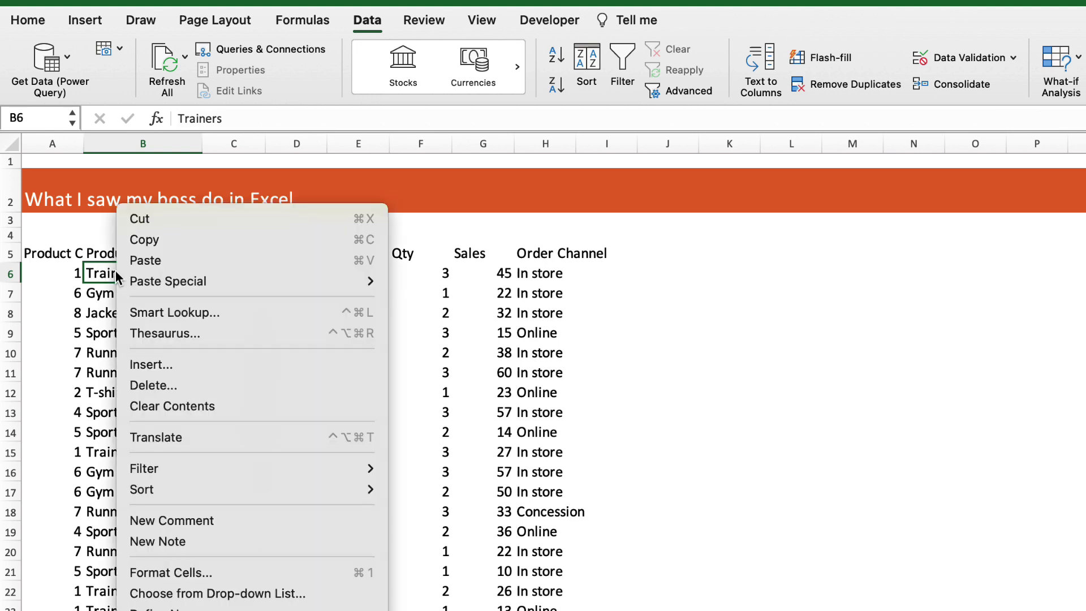
pyautogui.moveTo(260, 469)
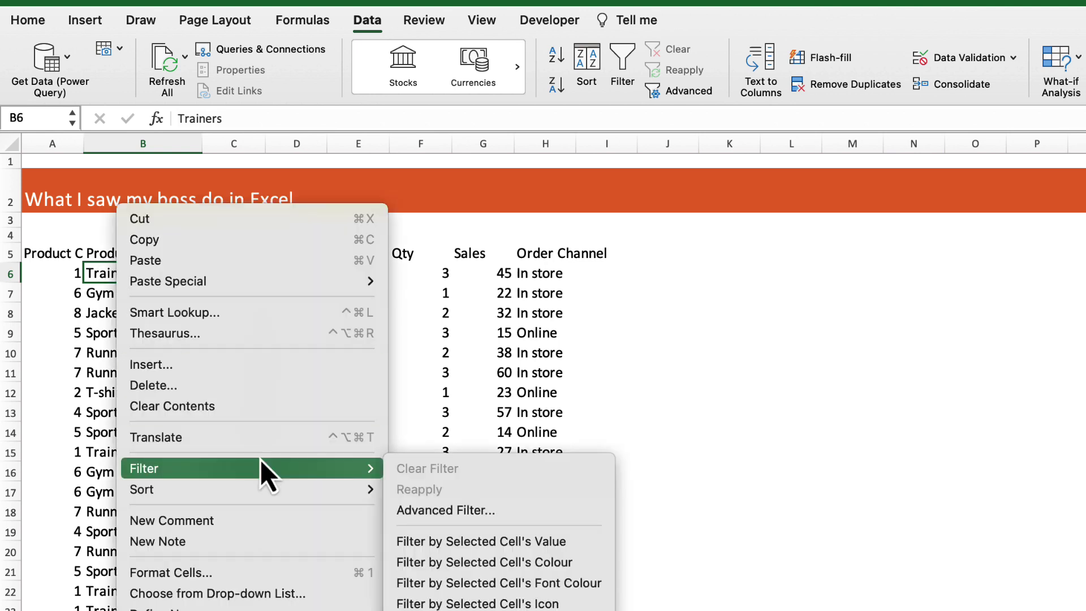
pyautogui.click(542, 542)
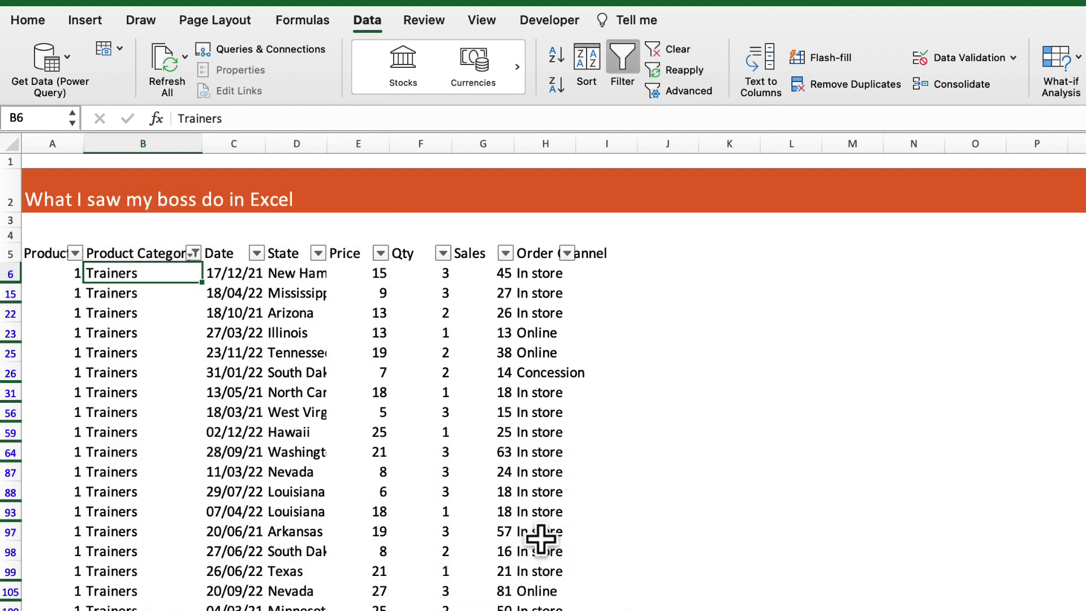